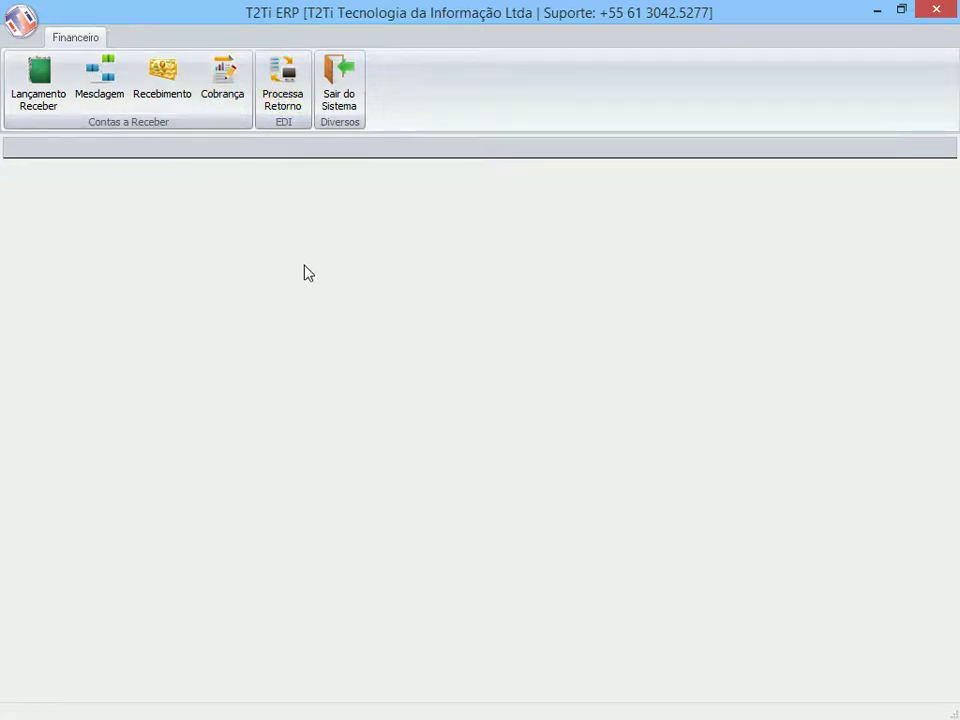
Step: Open receivable entry 000002 for editing and set its expected receiving account to CC MOVIMETACAO BB
left_click(42, 102)
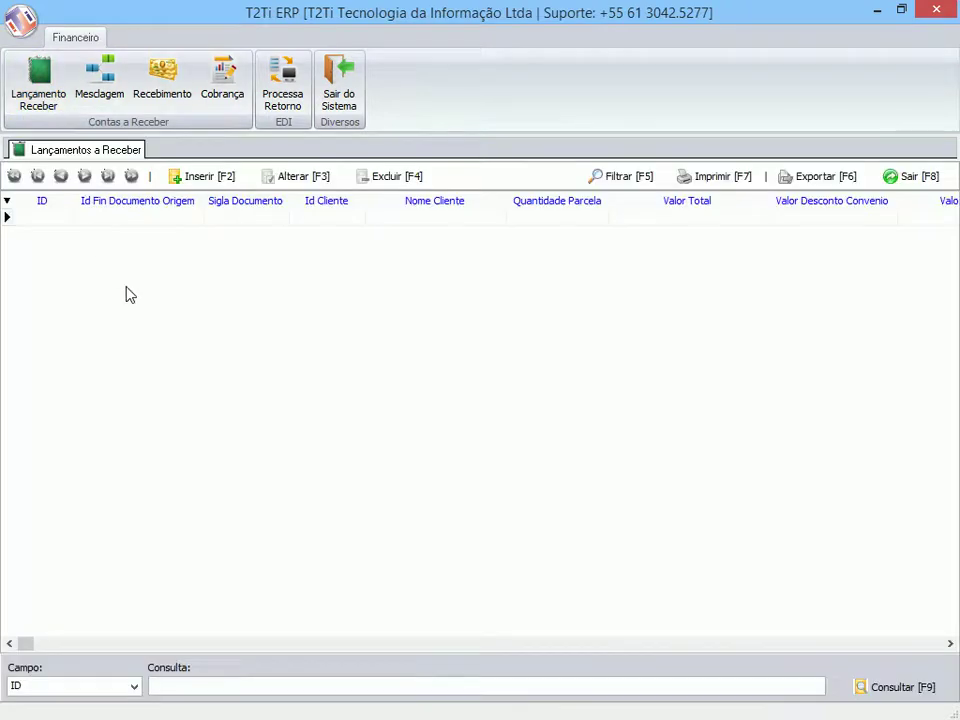
left_click(225, 235)
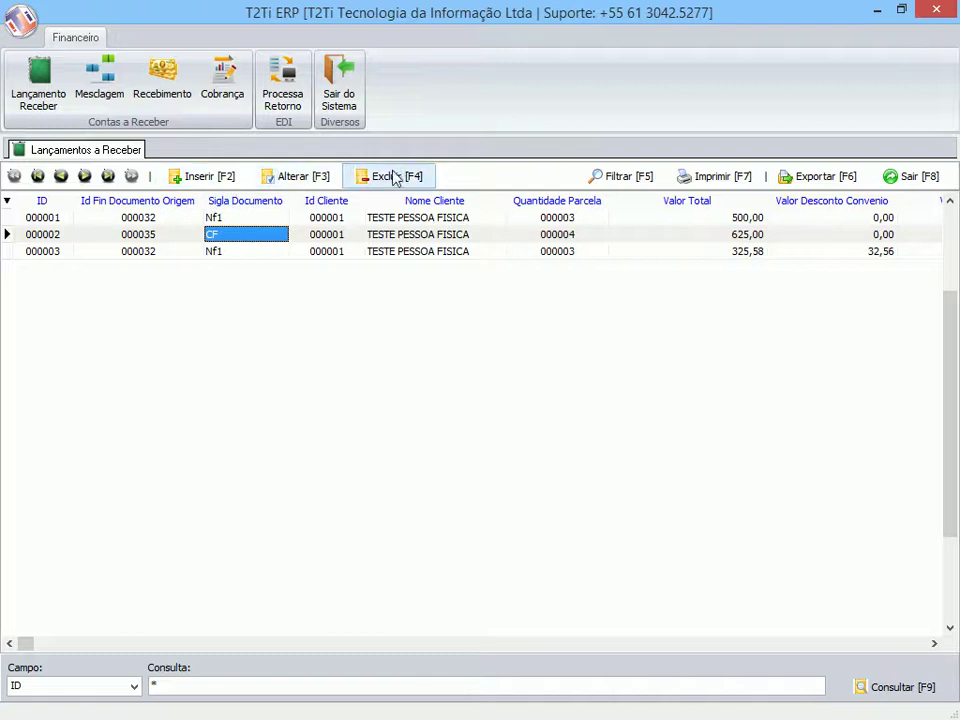
left_click(295, 177)
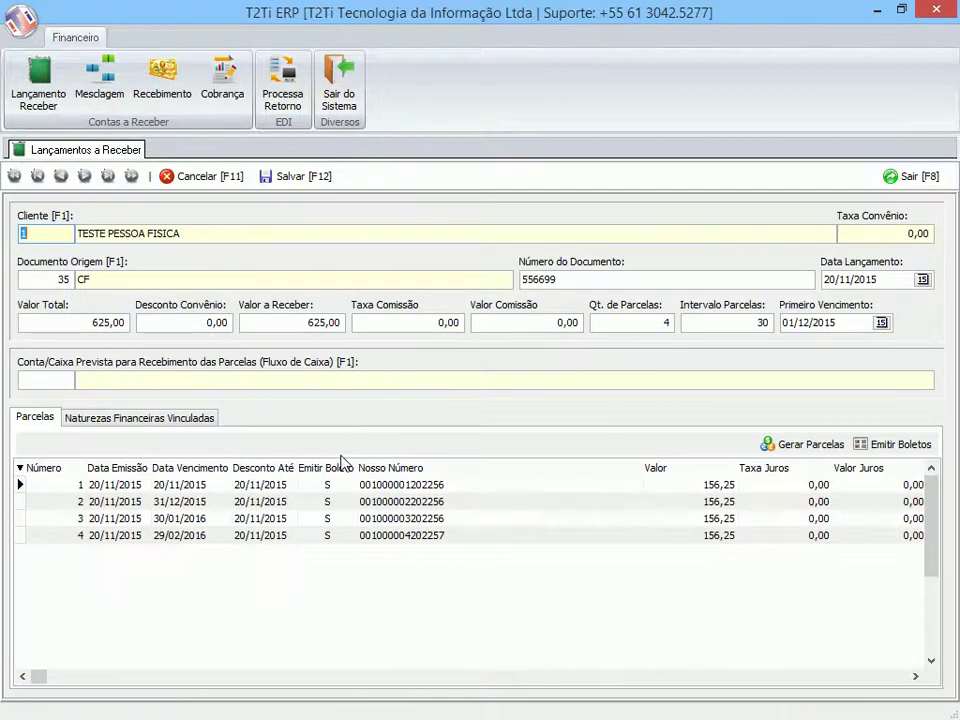
left_click(60, 380)
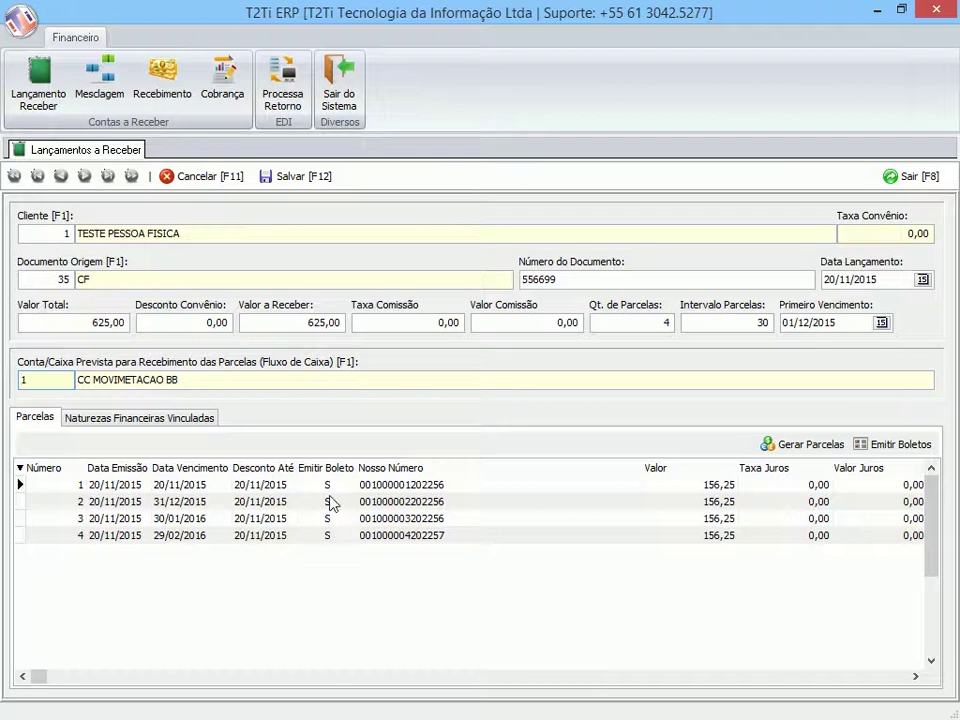
Step: Issue the boletos for the entry's installments, review the generated PDF pages, and close the document
left_click(865, 446)
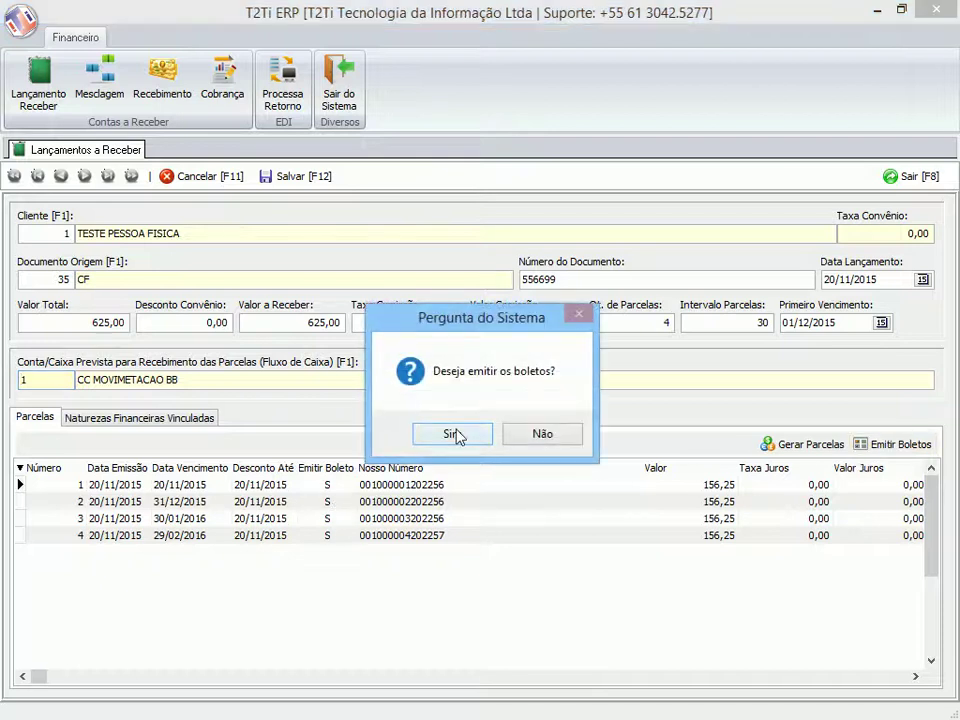
left_click(460, 435)
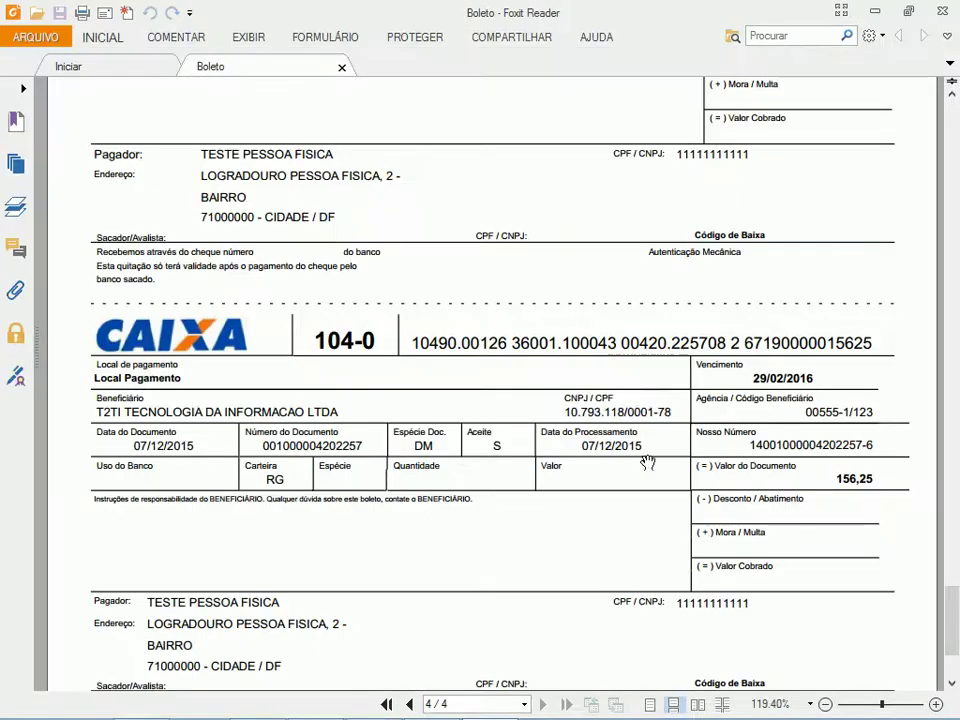
scroll(662, 424, "up", 10)
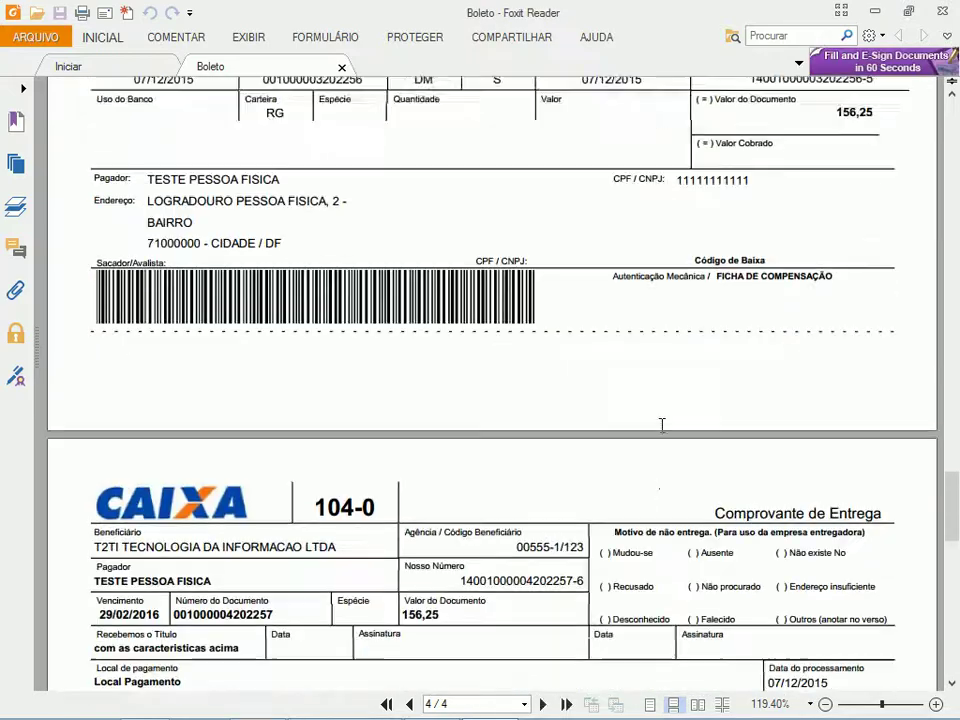
scroll(662, 424, "up", 20)
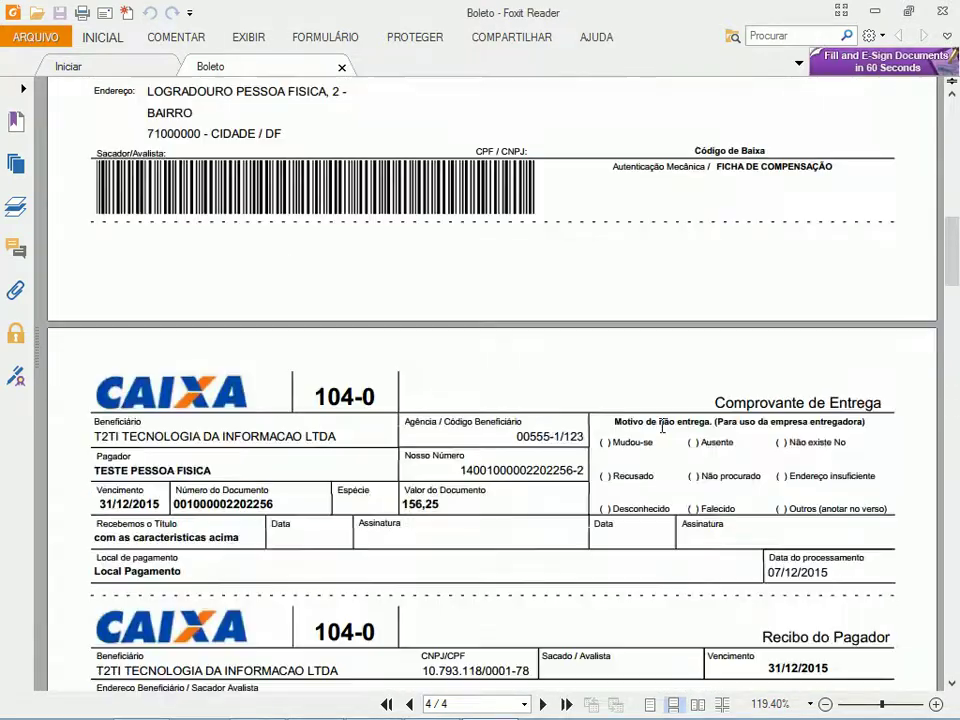
scroll(662, 424, "up", 6)
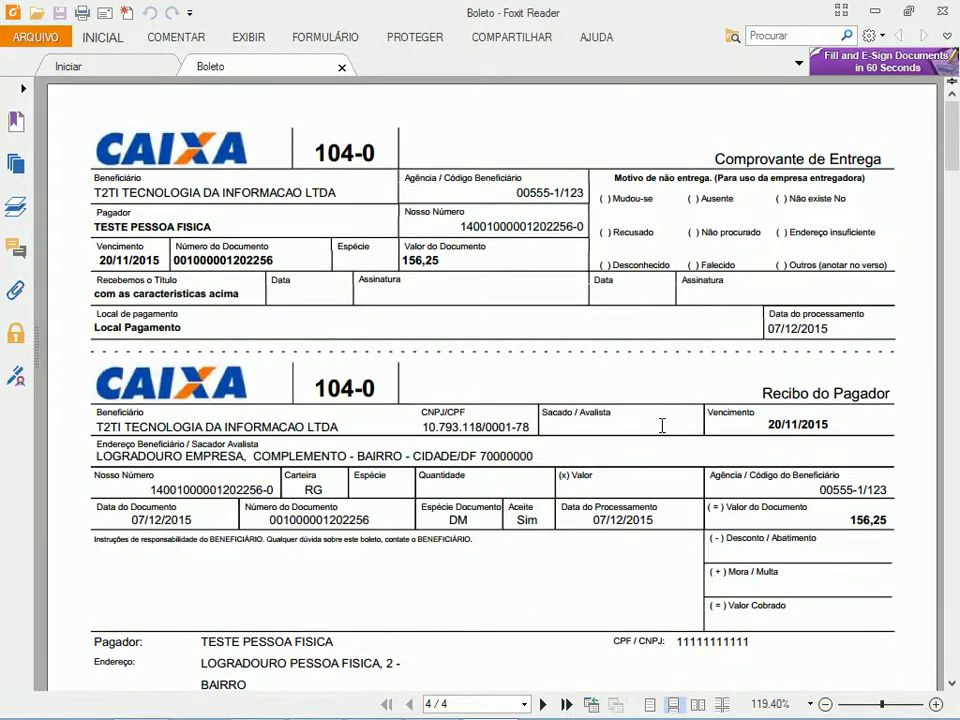
left_click(940, 12)
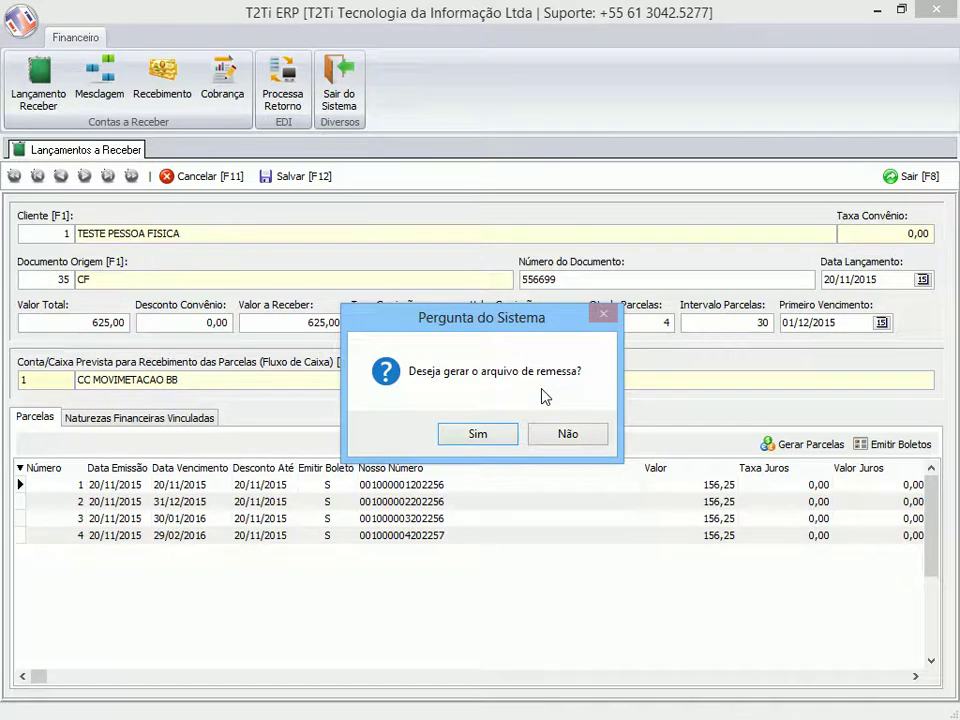
Step: Generate the boletos' remittance file and open arquivo_remessa.txt from C:\T2Ti\Financeiro in Notepad++
left_click(494, 433)
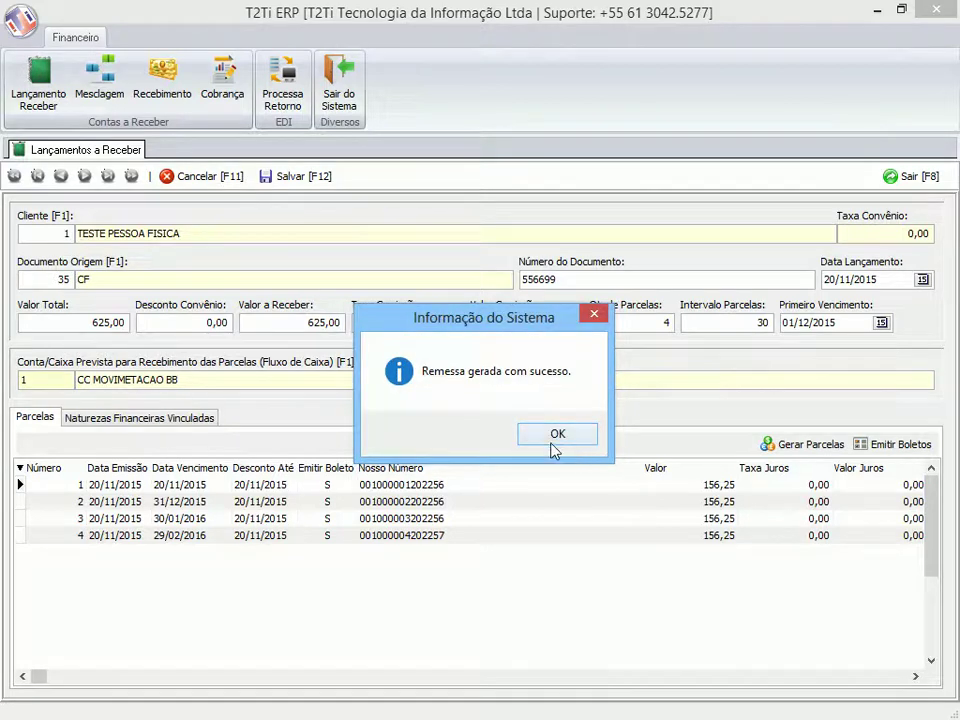
left_click(556, 437)
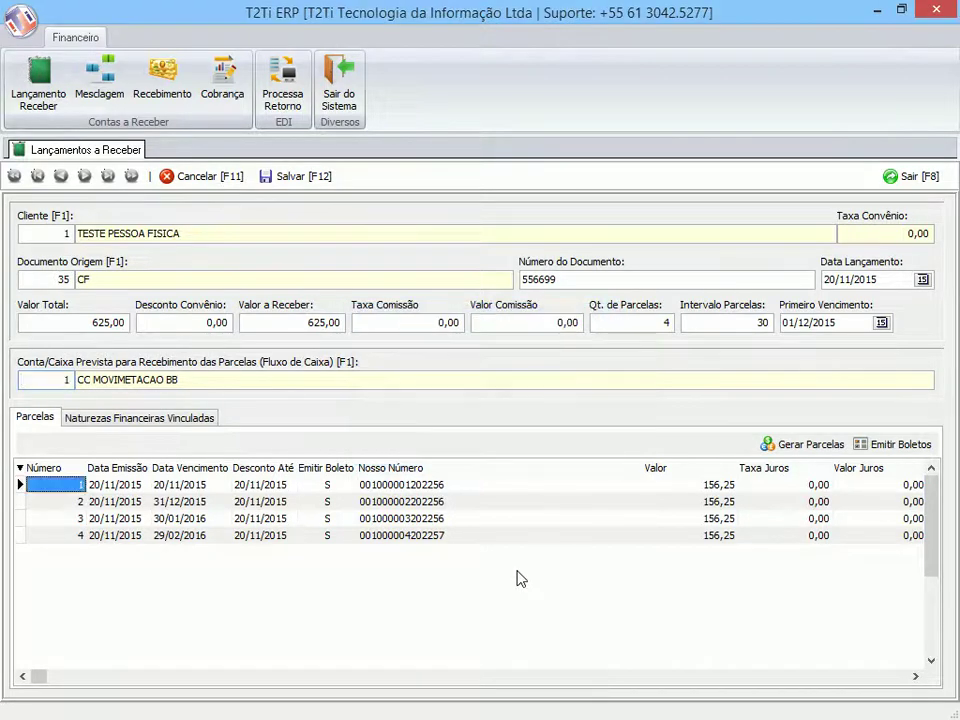
key("alt+Tab")
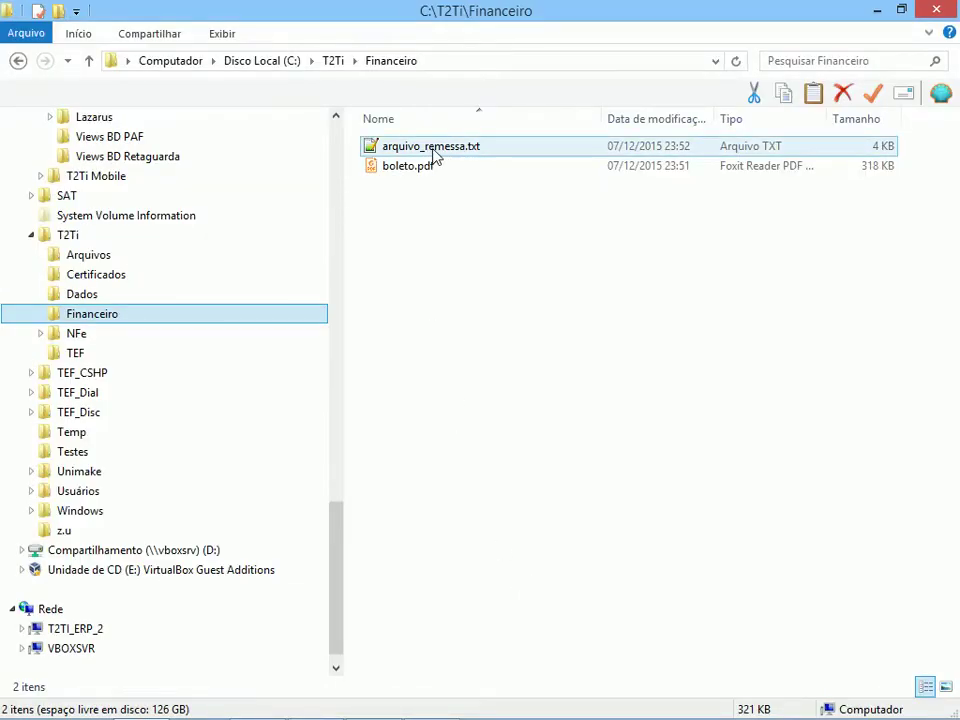
double_click(430, 147)
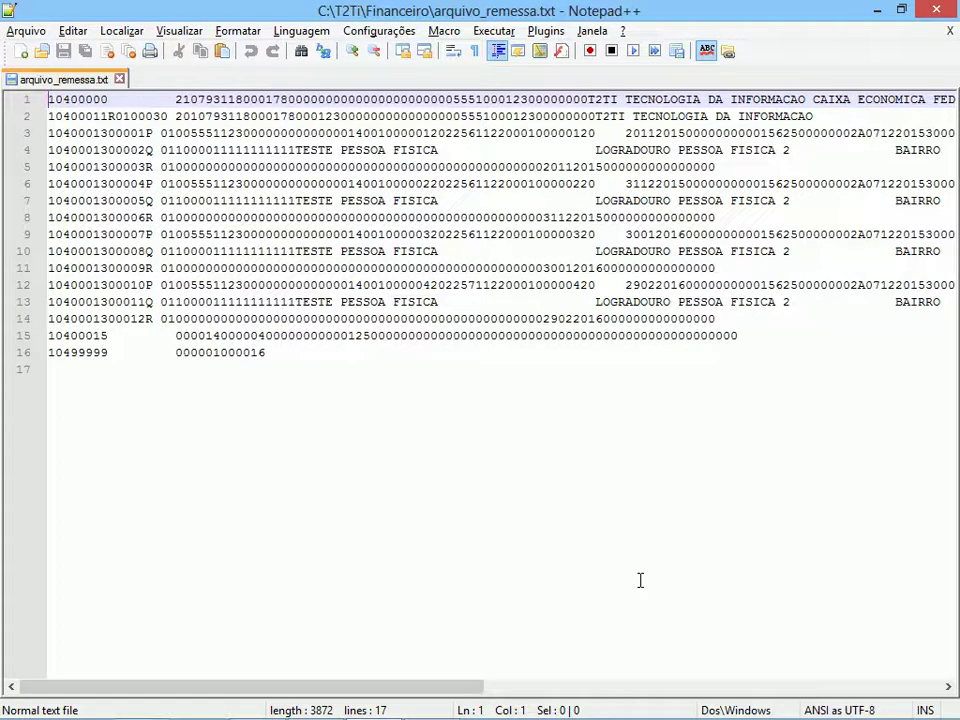
Step: Close the remittance file, return to T2Ti ERP, and cancel editing of the receivable entry
left_click(119, 79)
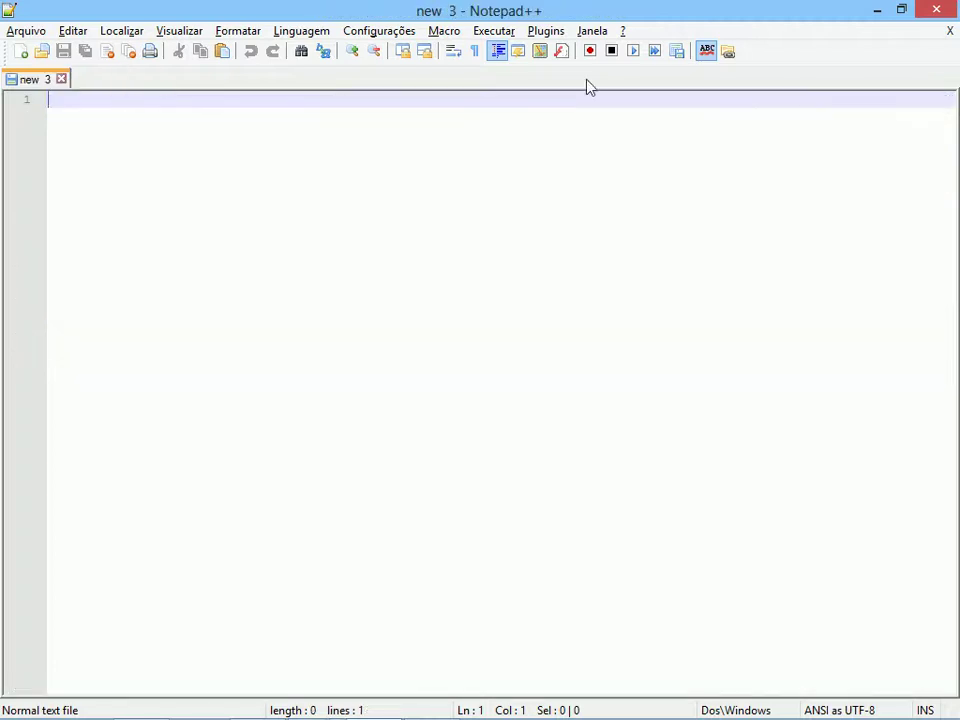
left_click(934, 10)
left_click(435, 223)
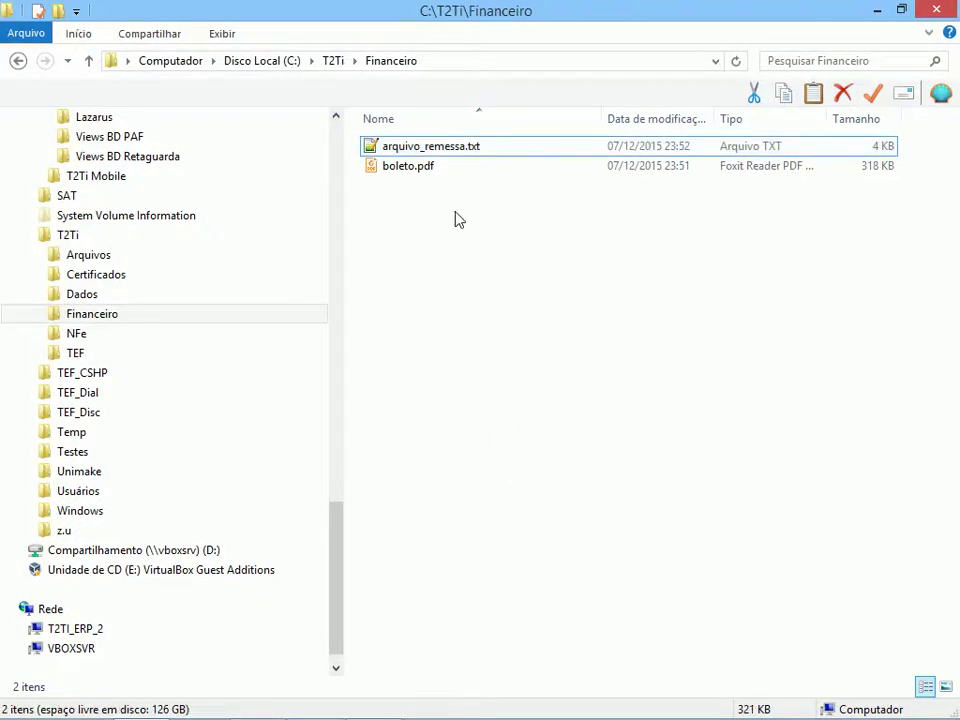
key("alt+Tab")
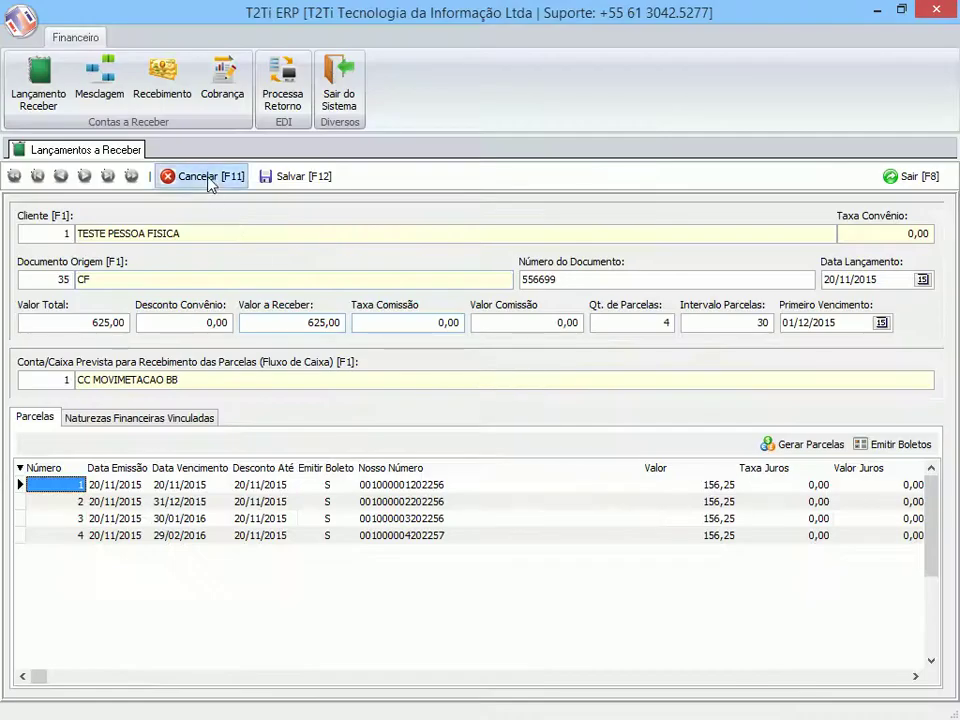
left_click(205, 180)
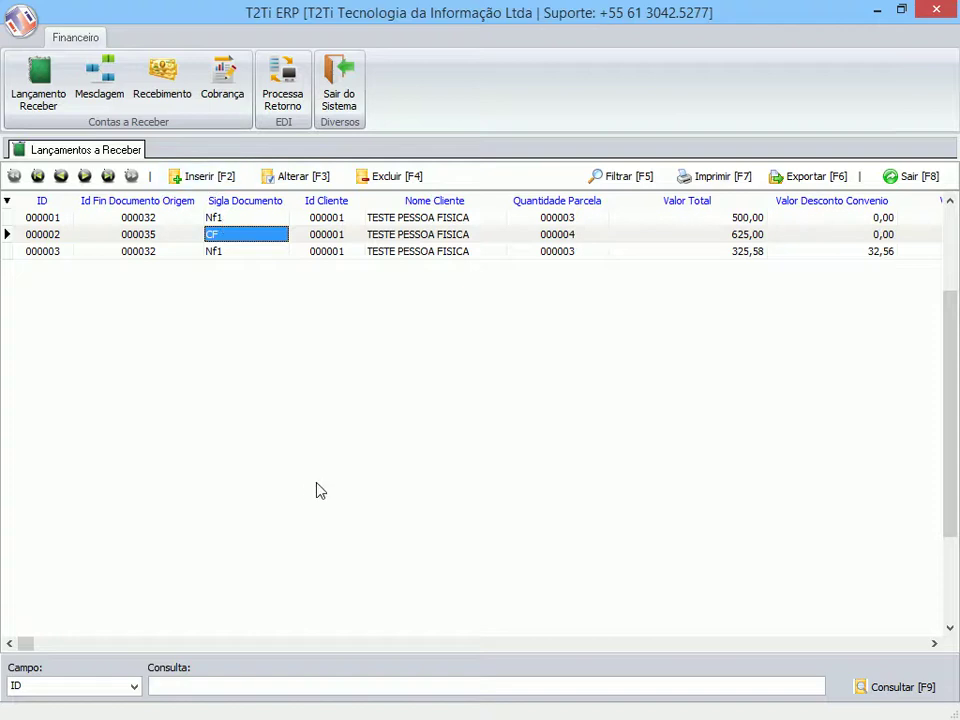
Step: Mark receivable entries 000002 and 000003 for merging and open the merge form
left_click(99, 92)
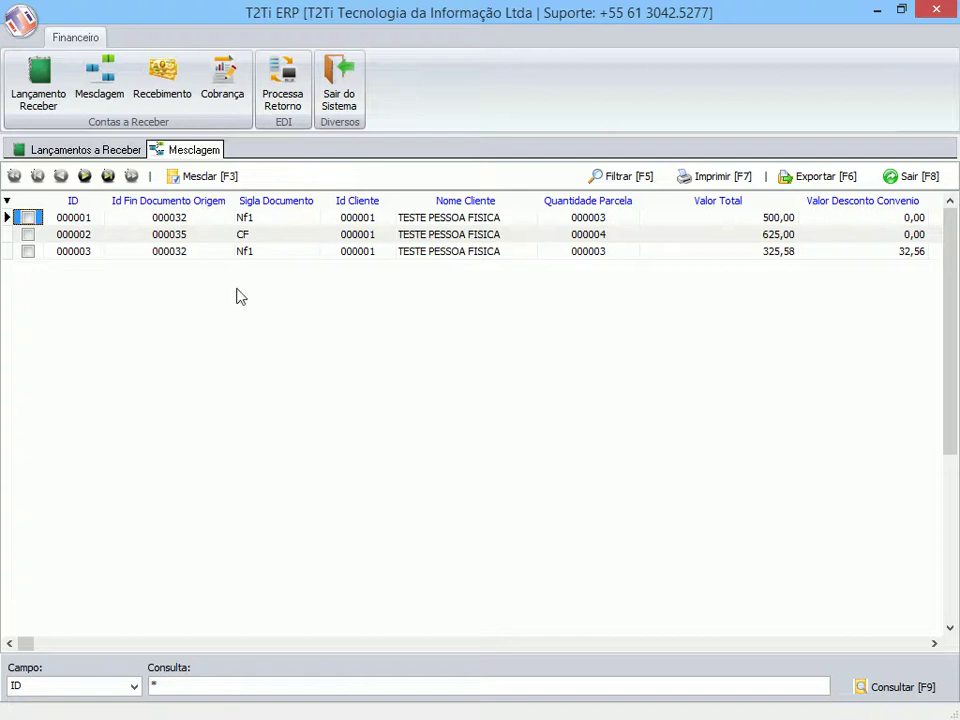
left_click(28, 234)
left_click(28, 251)
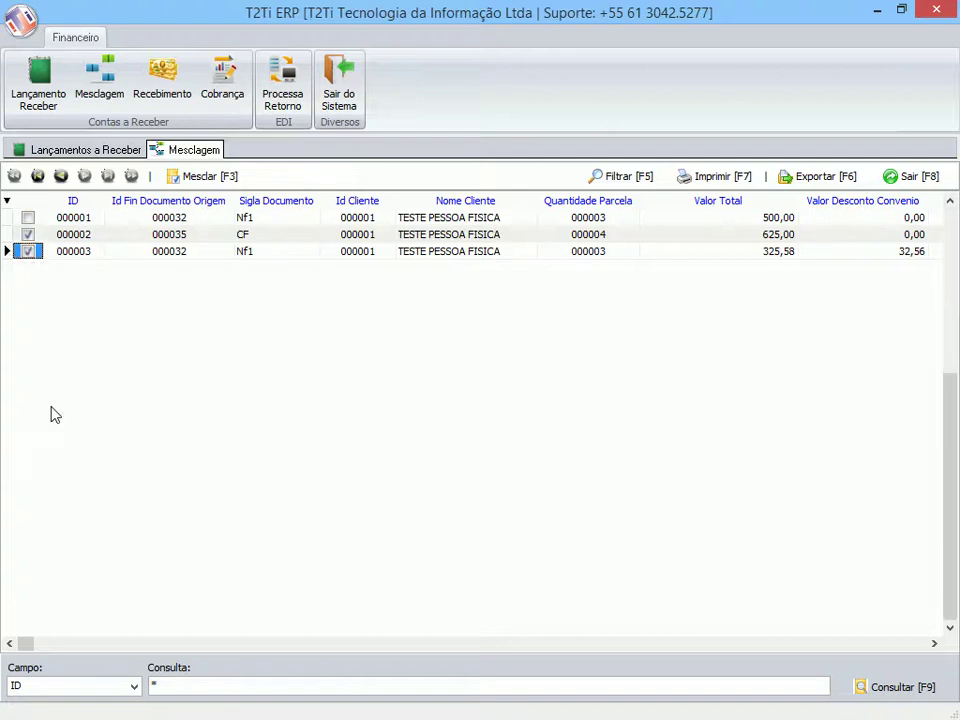
left_click(205, 177)
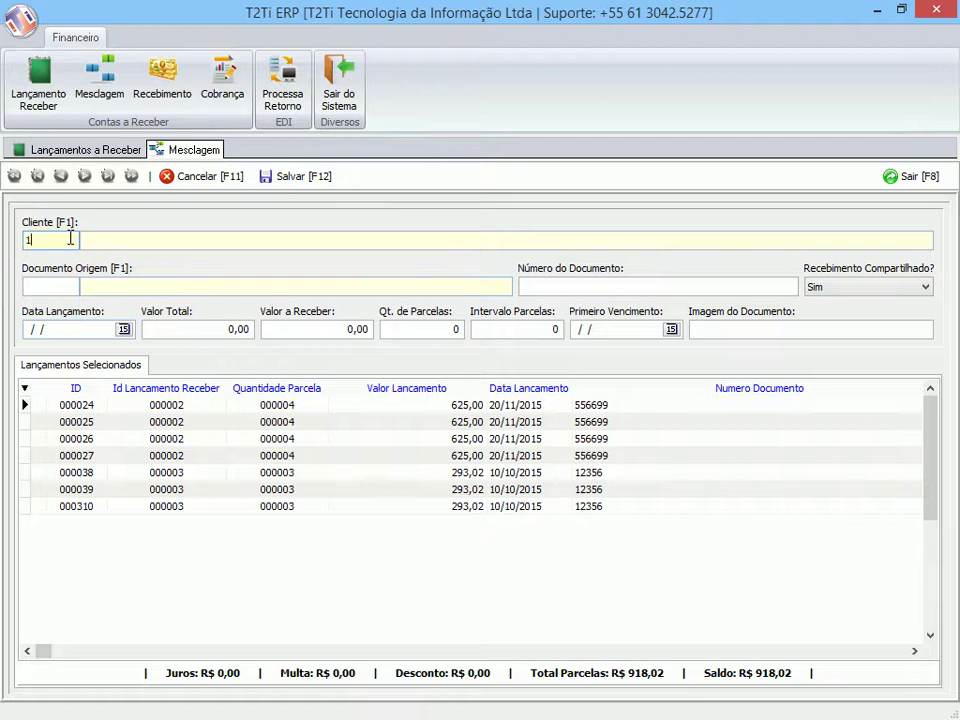
Step: Fill in the merge's test client and the Nf1 origin document, code 32, and cancel the merge
key("Return")
left_click(66, 285)
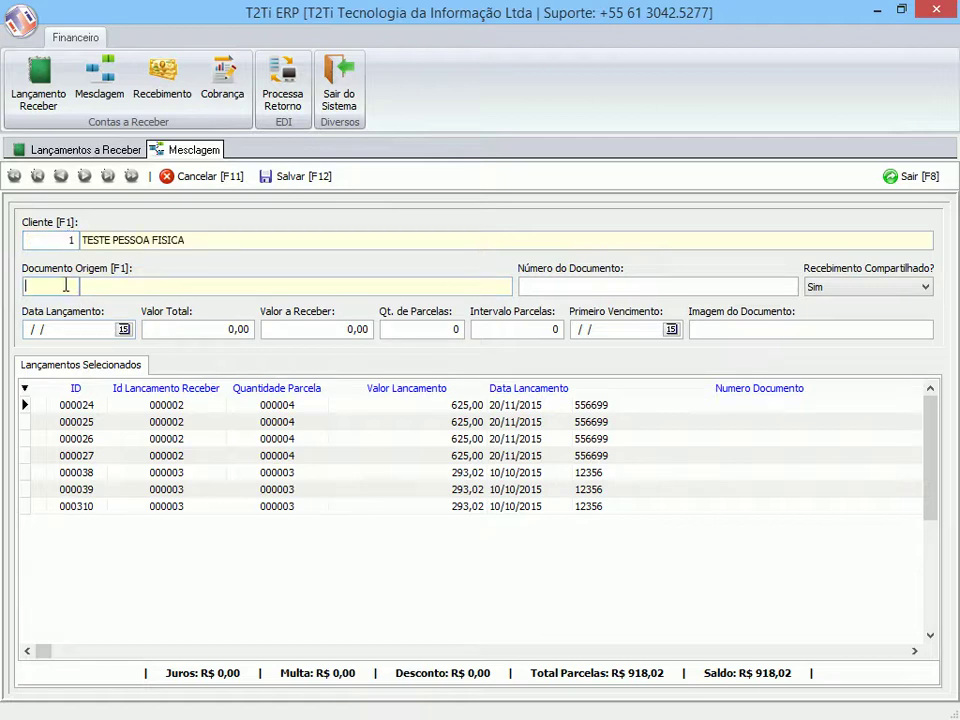
key("Return")
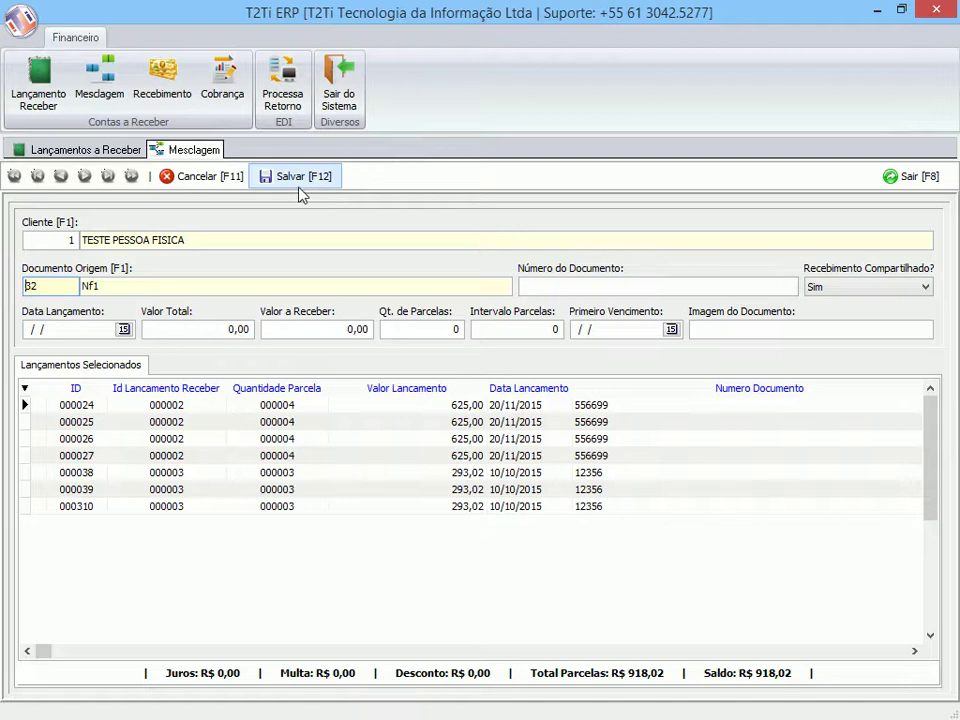
left_click(212, 180)
Step: Query the receipts for installments due between 07/12/2015 and 07/12/2016
left_click(162, 80)
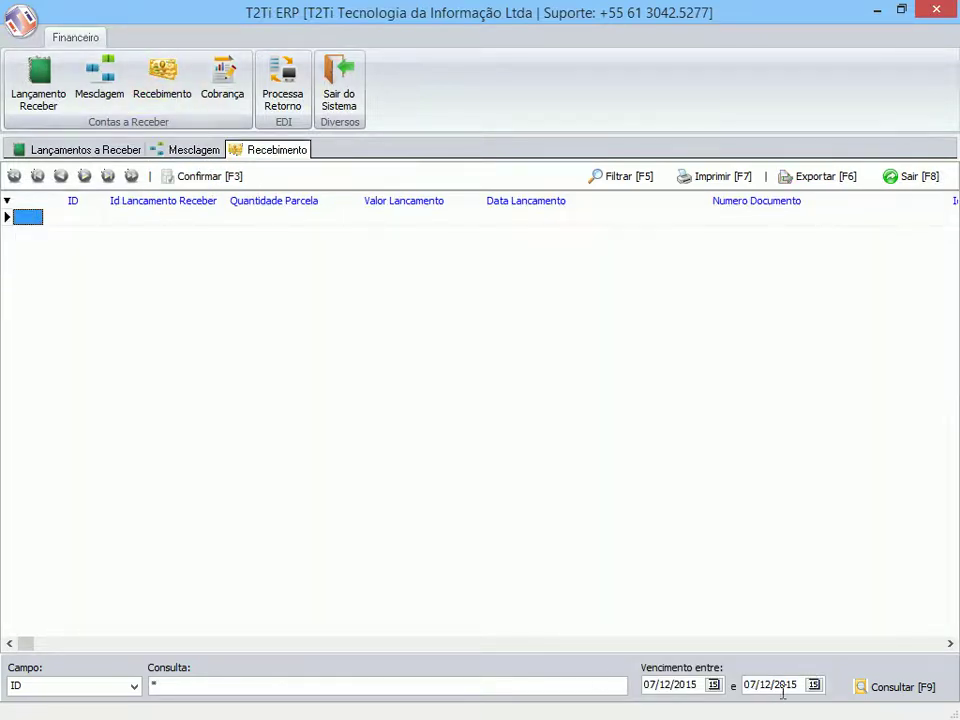
left_click(814, 686)
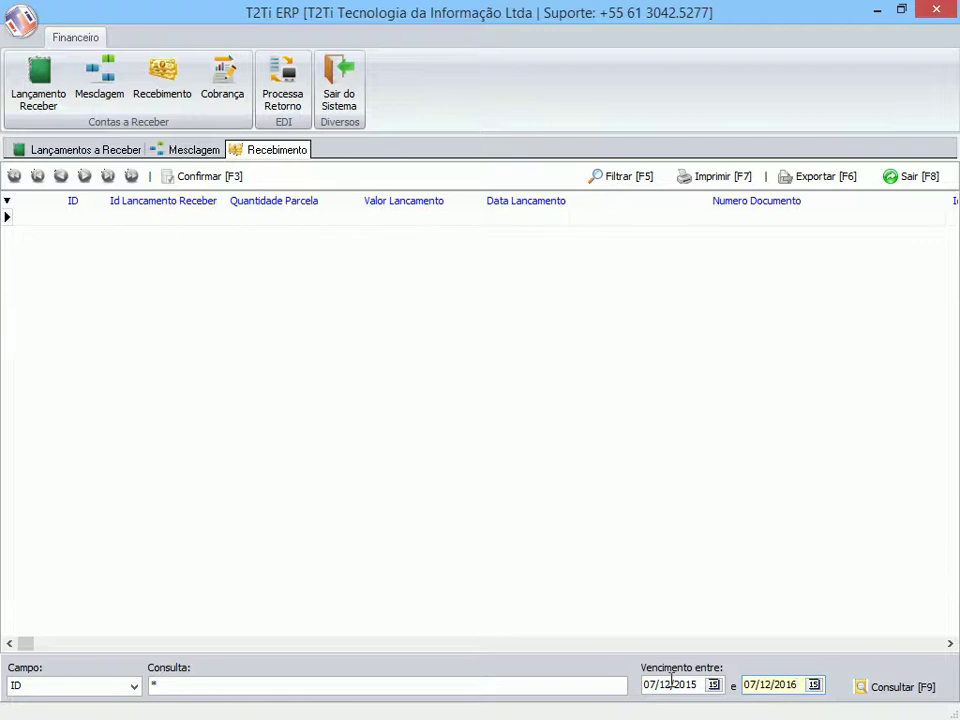
left_click(902, 687)
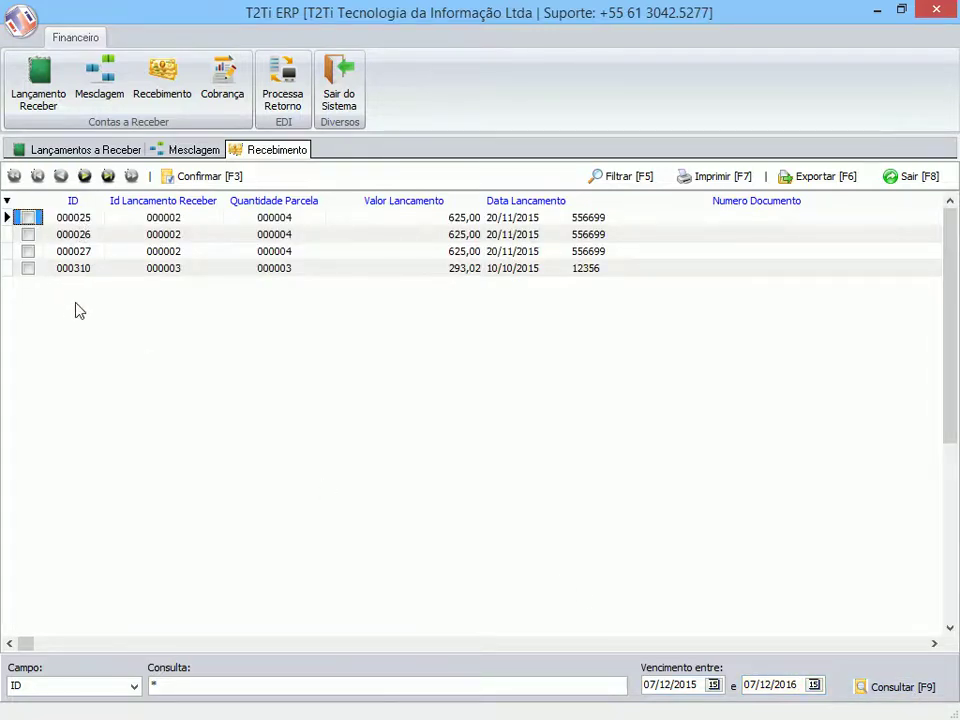
Step: Examine the receipt form of installment 000025 and its settlement types, and return to the installment list
left_click(202, 177)
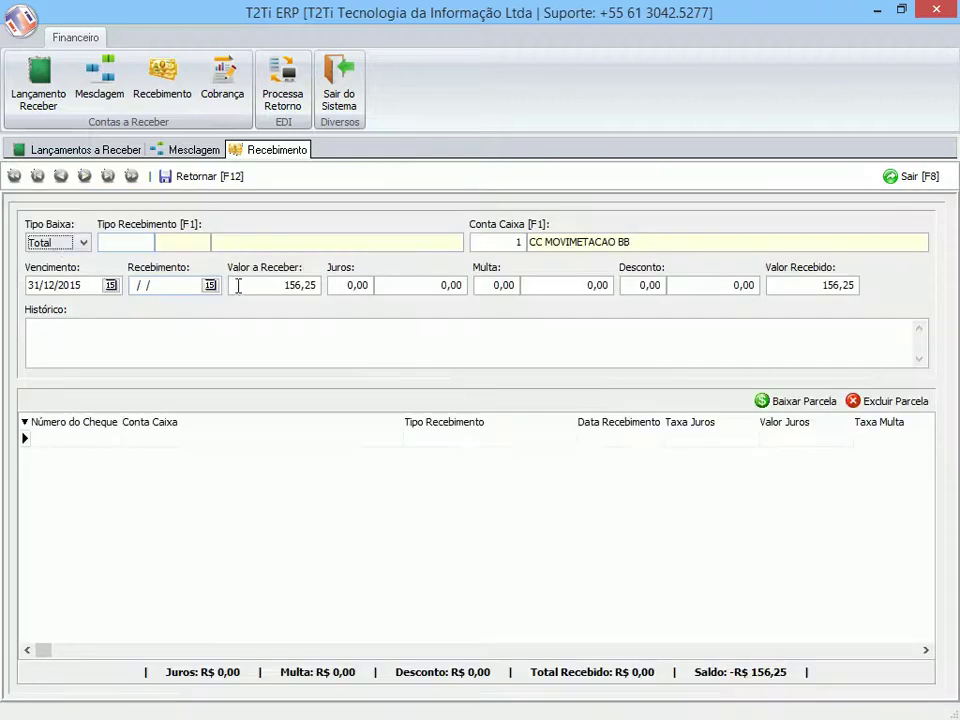
left_click(78, 244)
left_click(55, 271)
left_click(68, 243)
left_click(68, 259)
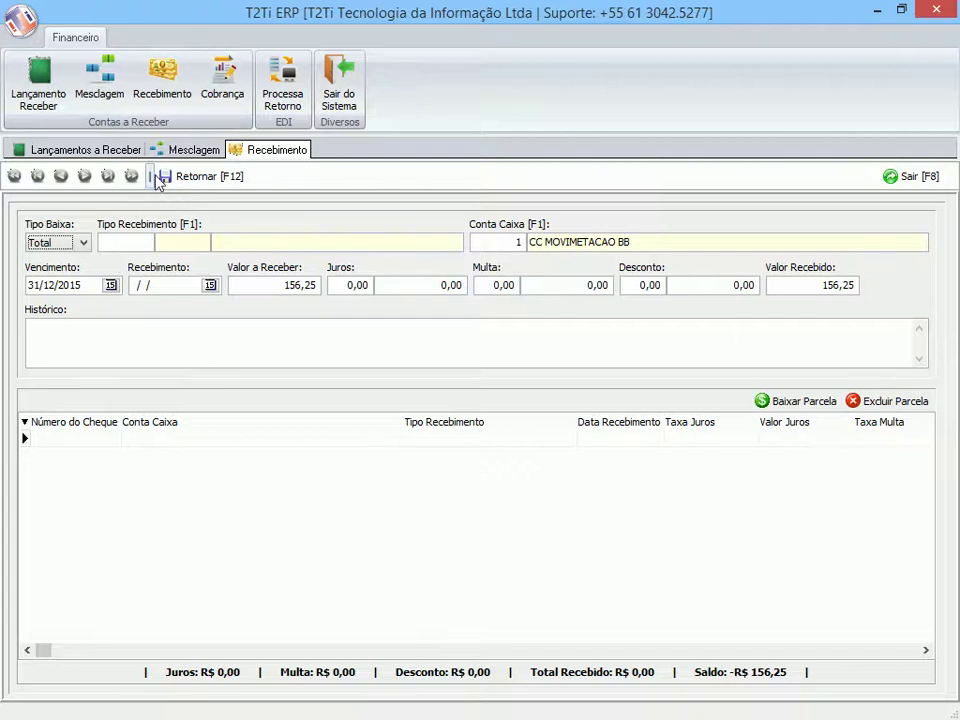
left_click(196, 176)
Step: Mark installments 000025 and 000026 for joint receipt by cheque and assign the first listed person to the cheque
left_click(28, 235)
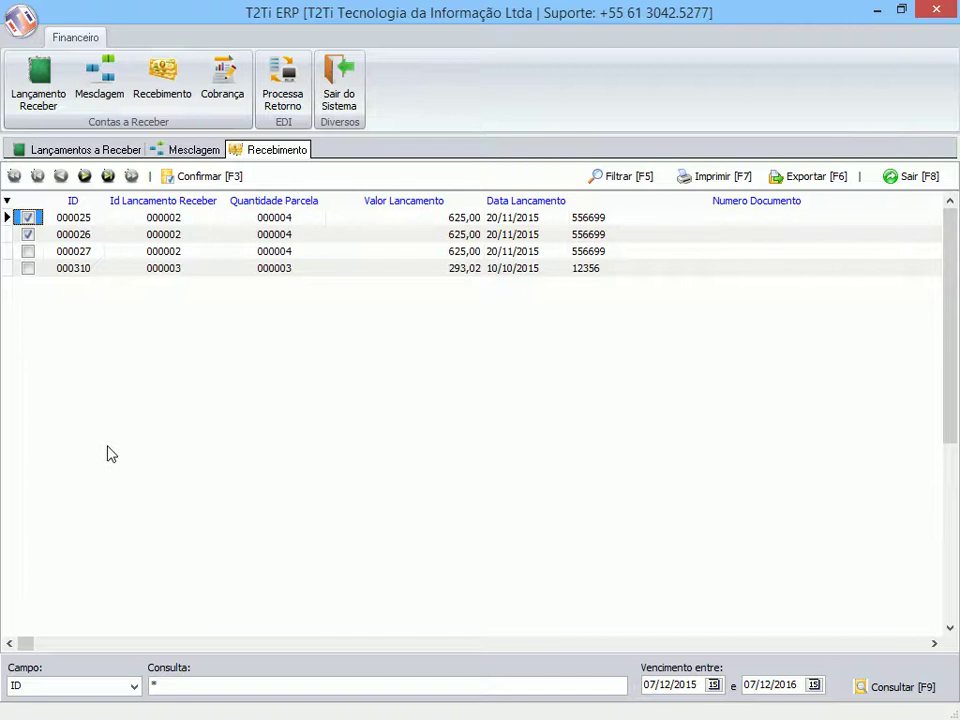
left_click(190, 179)
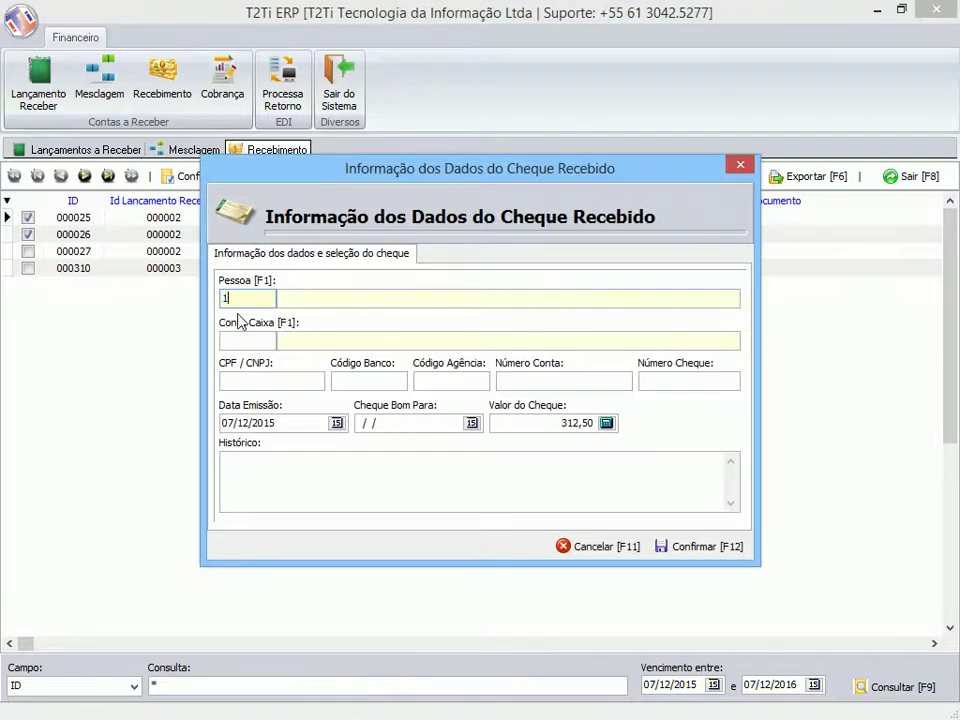
type("1")
key("F1")
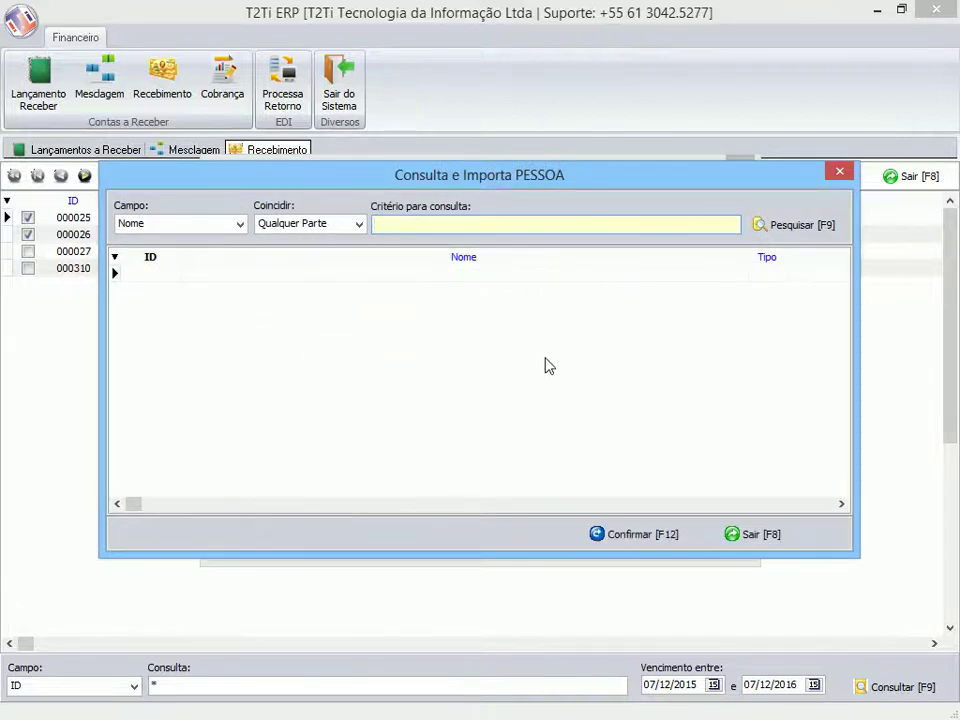
type("*")
key("Return")
left_click(445, 277)
left_click(578, 528)
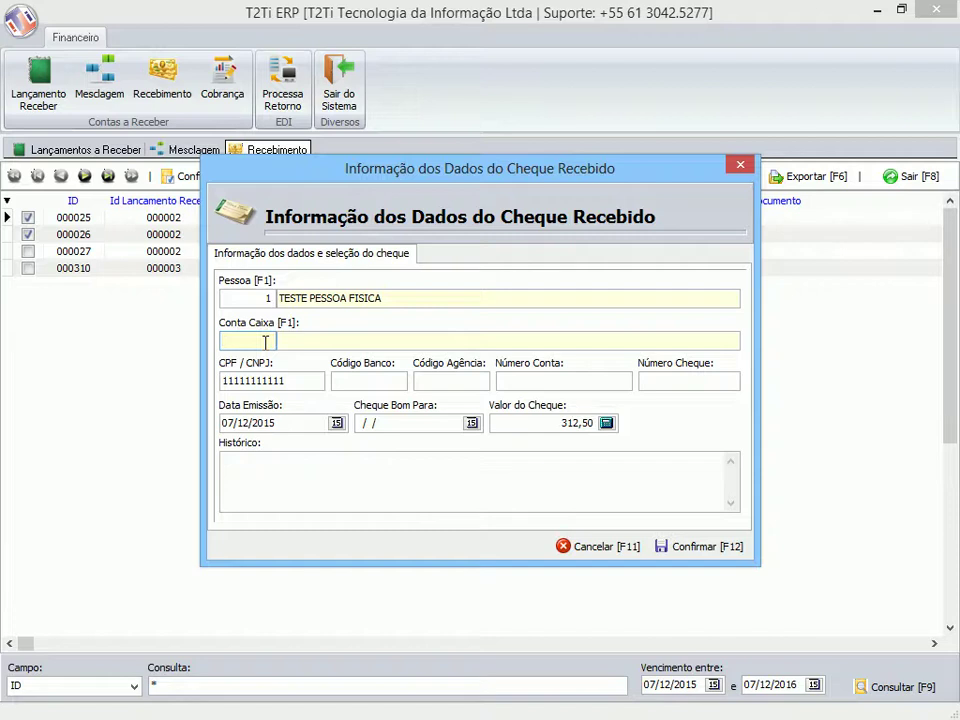
Step: Look up the cash accounts and assign CC MOVIMETACAO BB to the received cheque
key("F1")
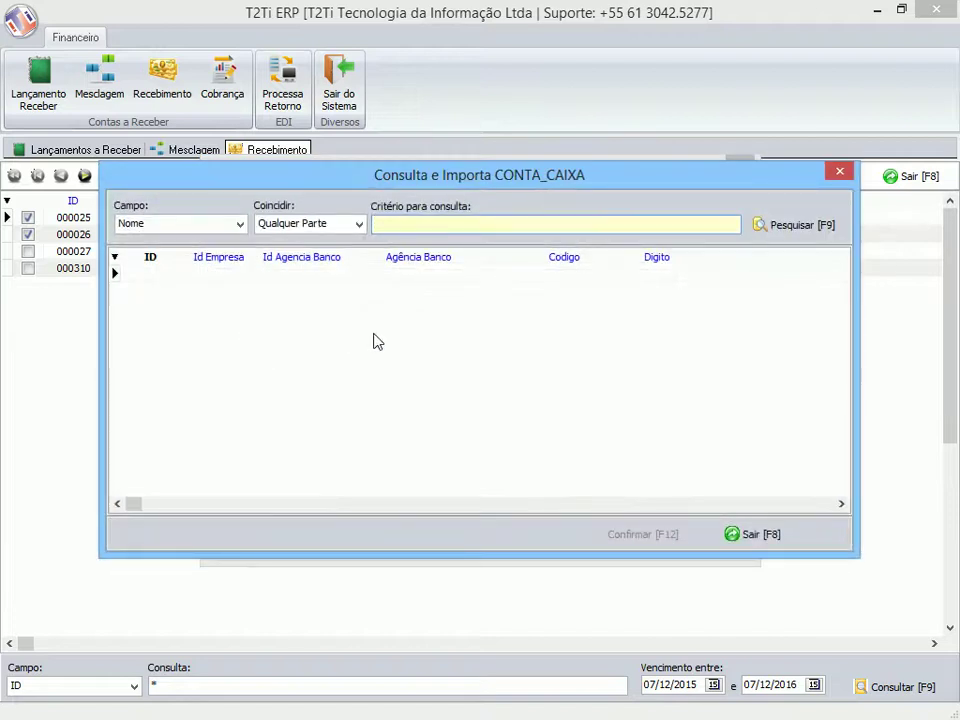
type("*")
key("Return")
left_click(525, 274)
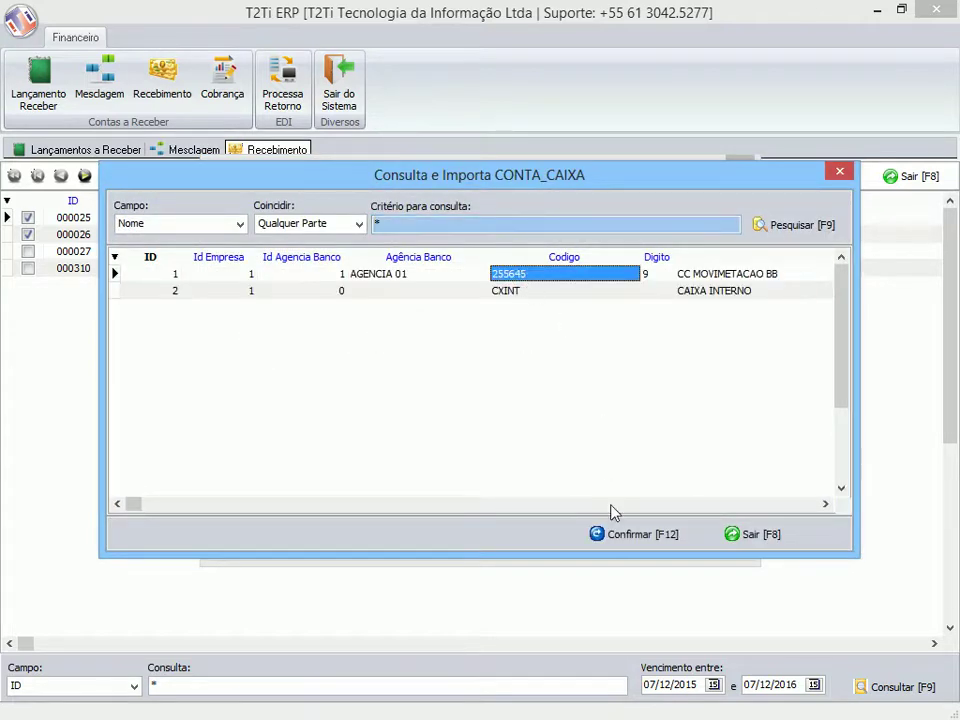
left_click(592, 533)
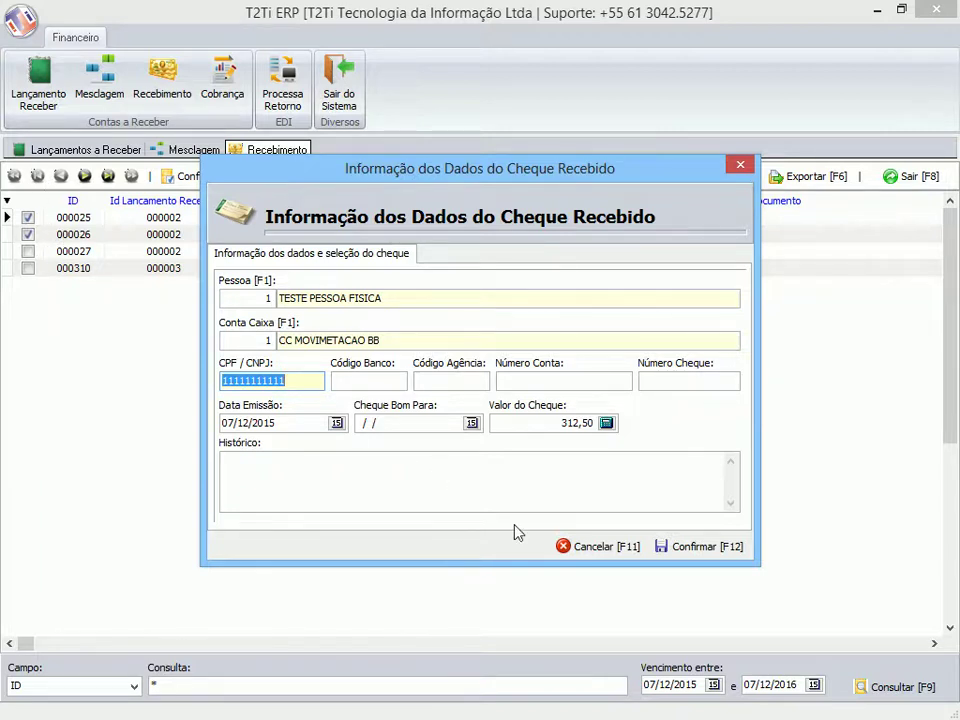
Step: Cancel the received cheque entry and unmark installments 000025 and 000026
left_click(585, 548)
left_click(28, 234)
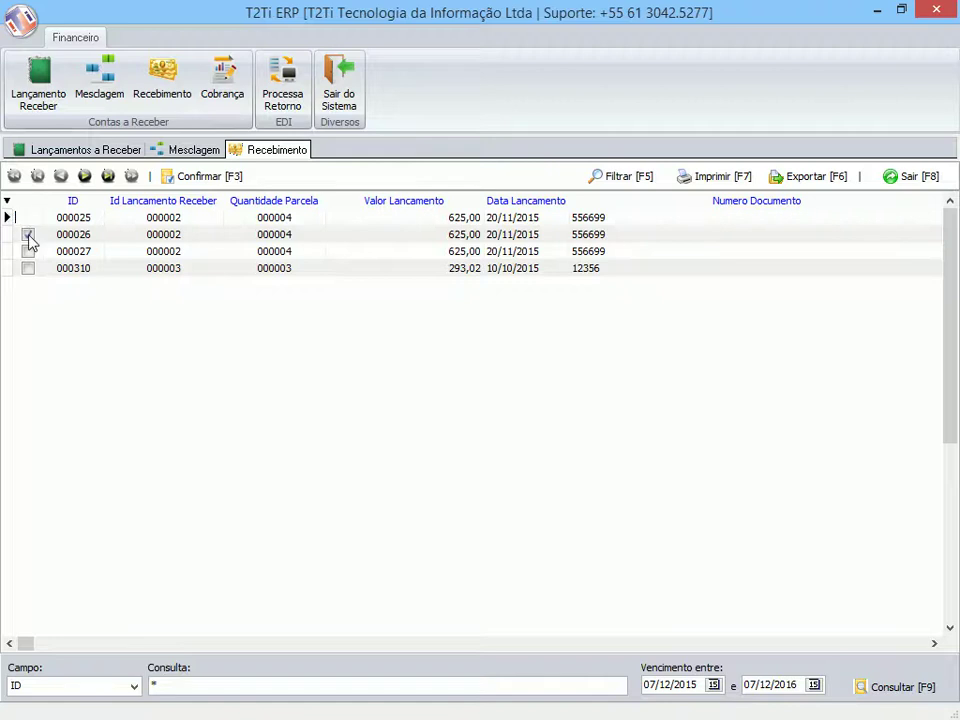
left_click(28, 218)
left_click(126, 219)
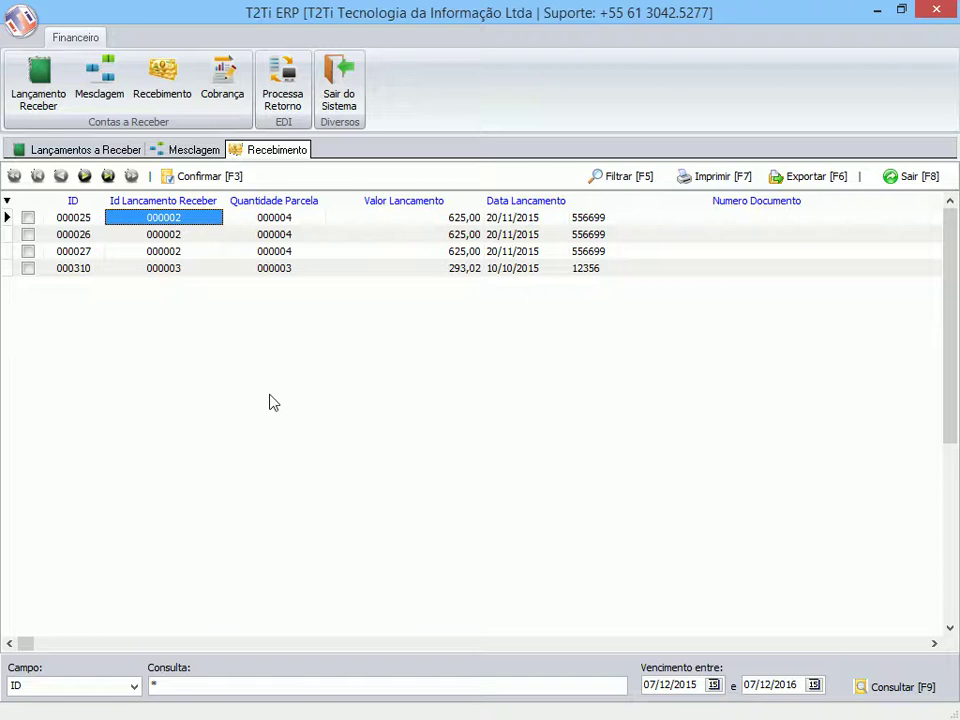
Step: Open collection record 000001 for editing and query the customer's overdue installments
left_click(222, 88)
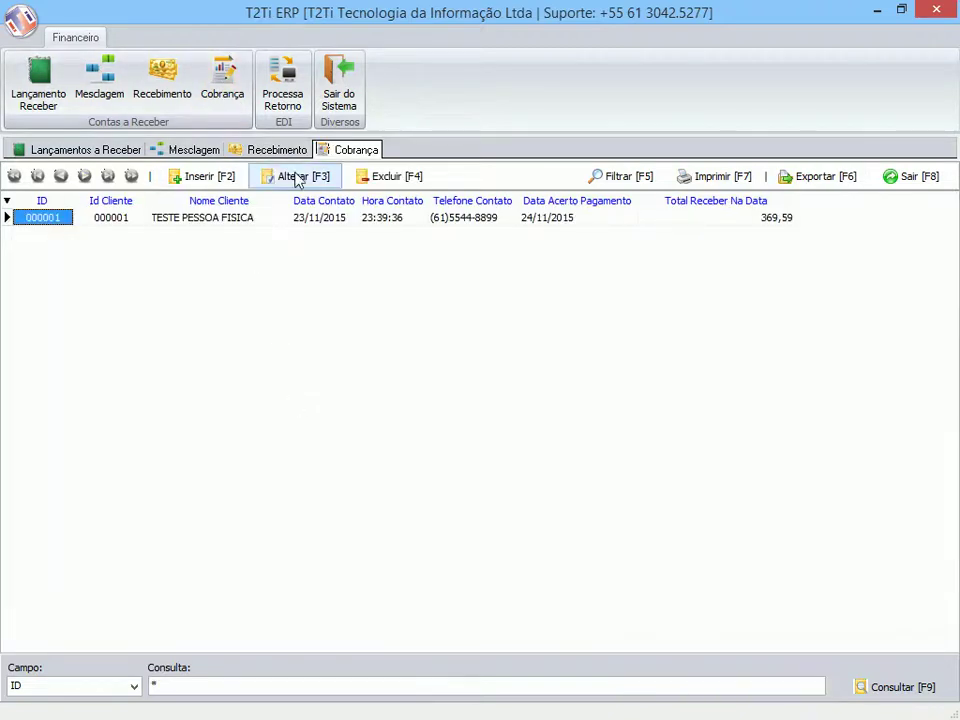
left_click(294, 176)
left_click(66, 350)
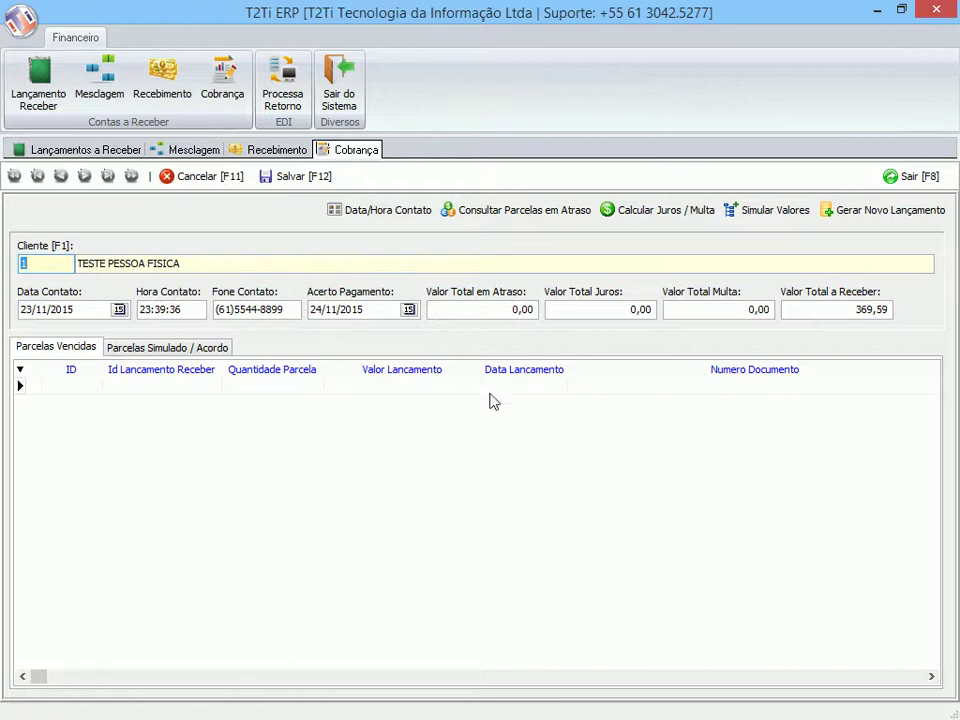
left_click(500, 214)
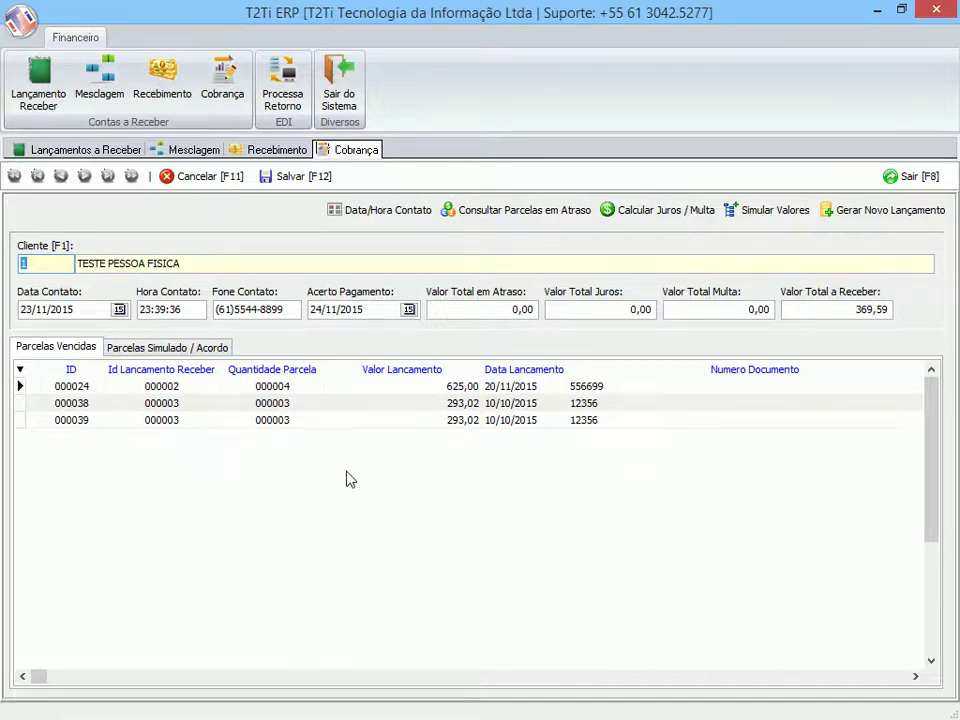
Step: Fill in the current contact date and time and calculate the interest and fines
left_click(370, 213)
left_click(639, 212)
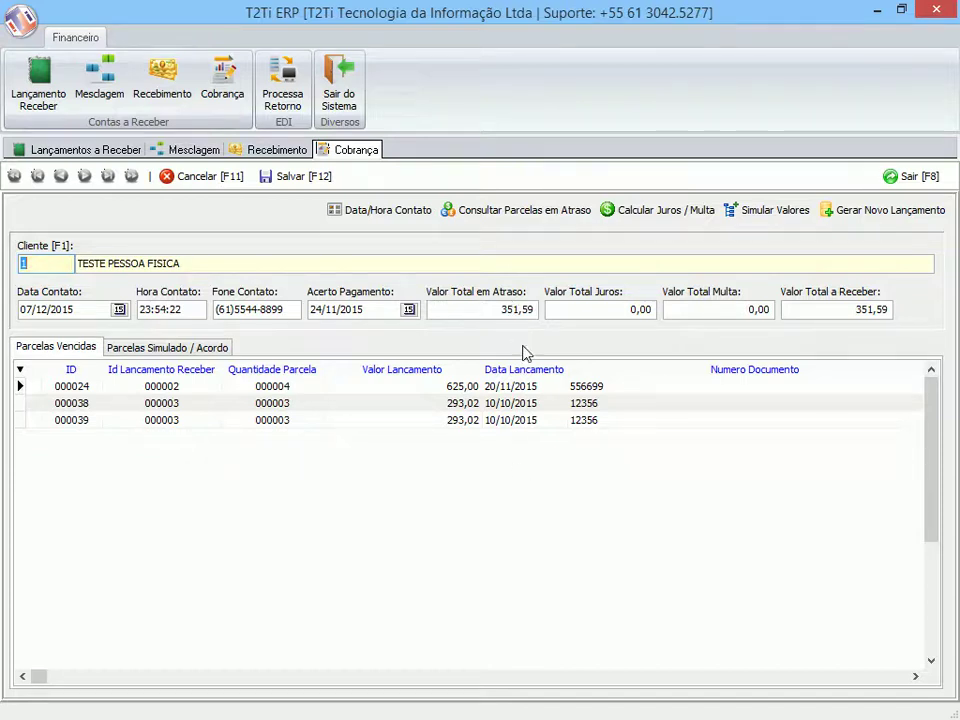
Step: Set the interest rates of the three overdue installments to 1, 2 and 3, in list order
left_click(614, 387)
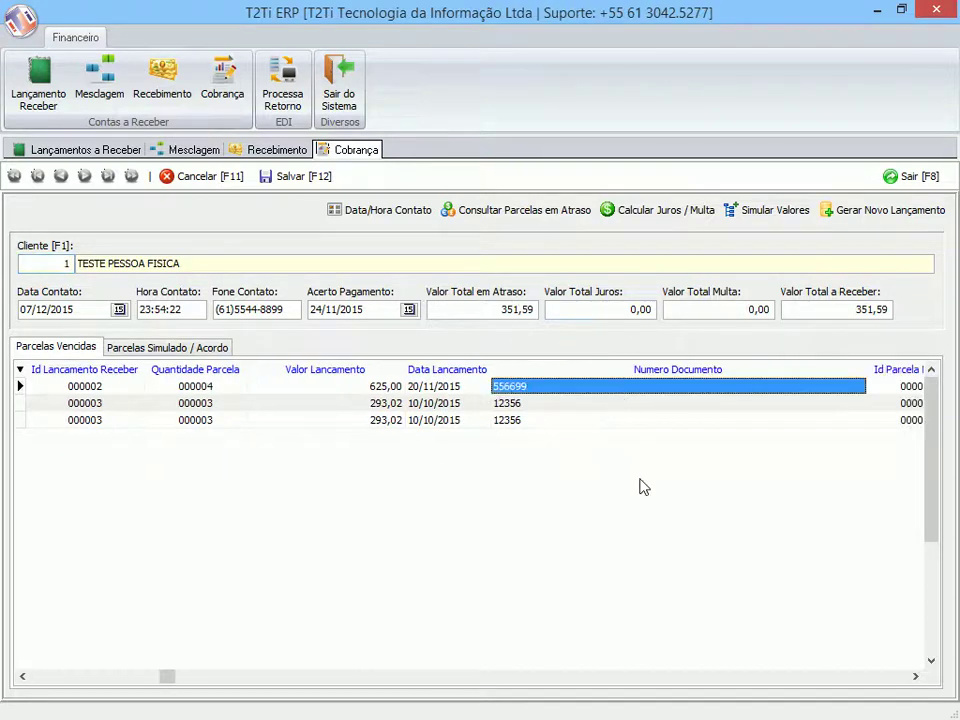
key("Right")
key("Right")
key("Right")
key("Right")
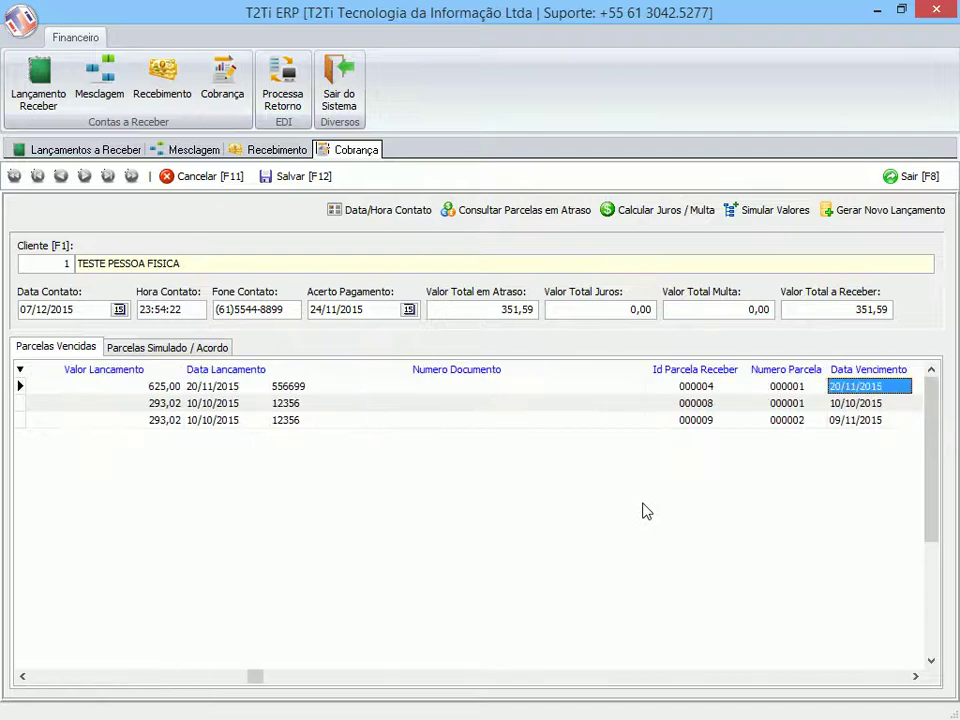
key("Right")
key("Right")
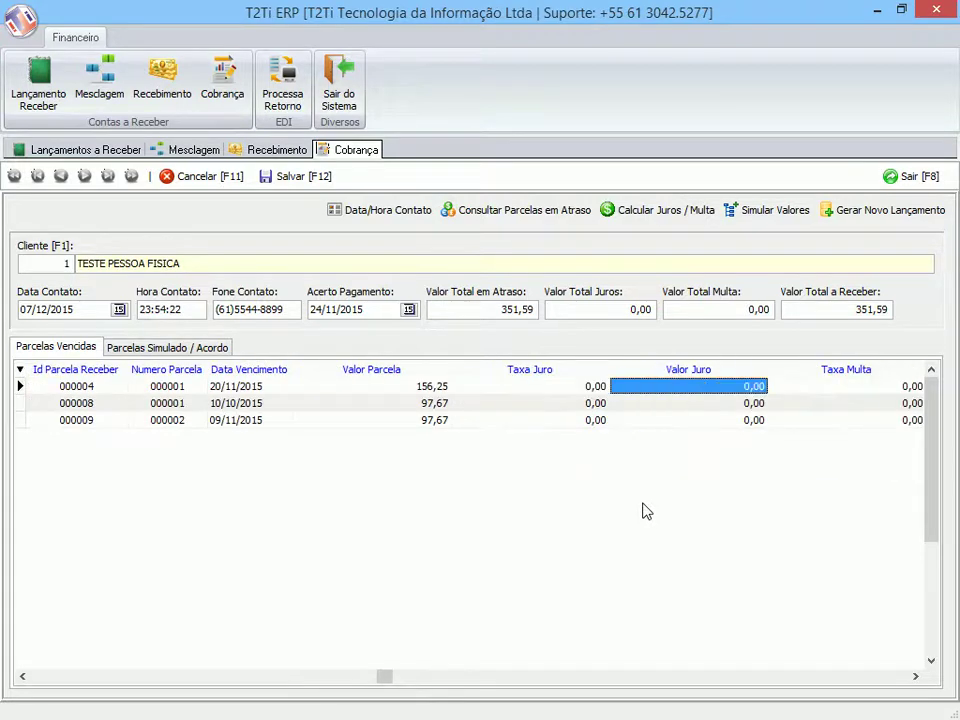
key("Left")
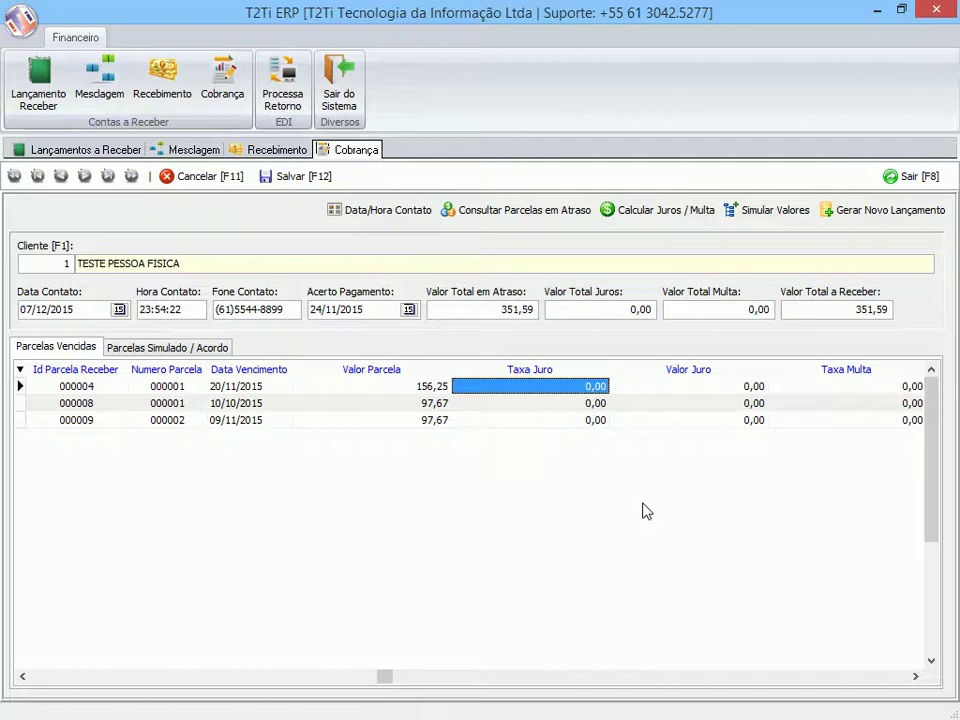
type("1")
key("Down")
type("2")
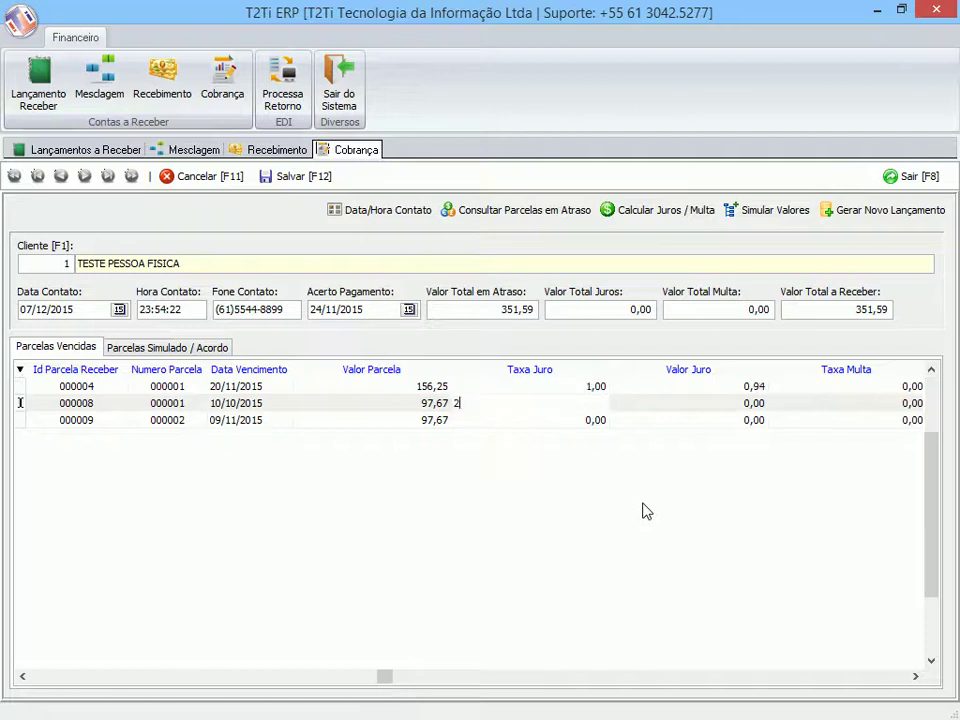
key("Down")
type("3")
key("Up")
key("Up")
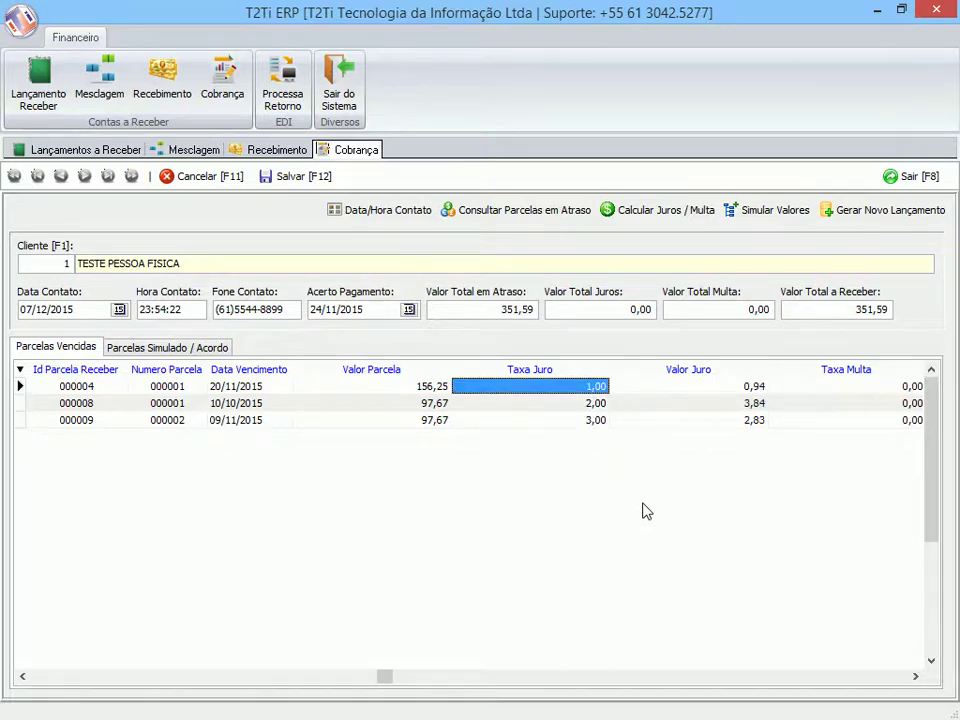
Step: Set the fine rate of all three overdue installments to 10 and calculate the interest and fines
key("Right")
key("Right")
key("Right")
key("Left")
type("10")
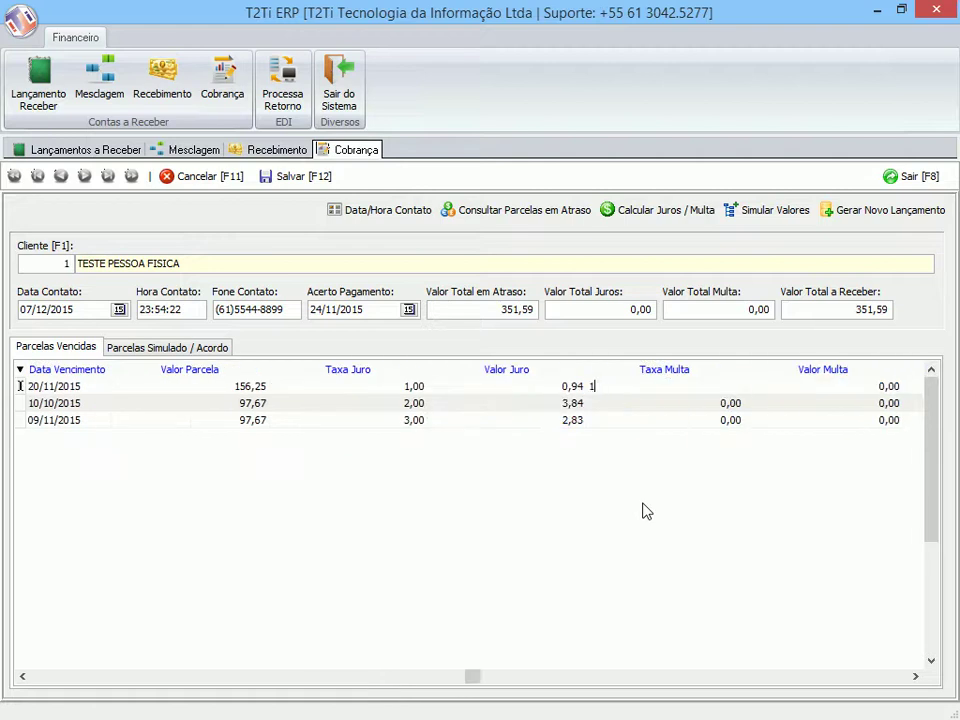
key("Down")
type("10")
key("Down")
type("10")
key("Up")
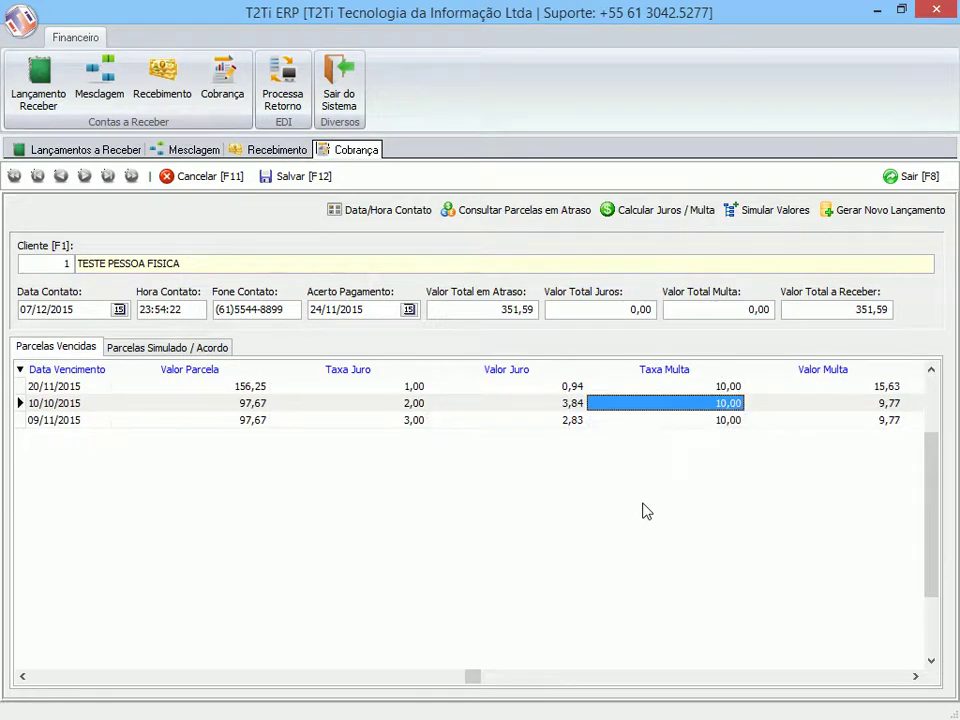
left_click(624, 210)
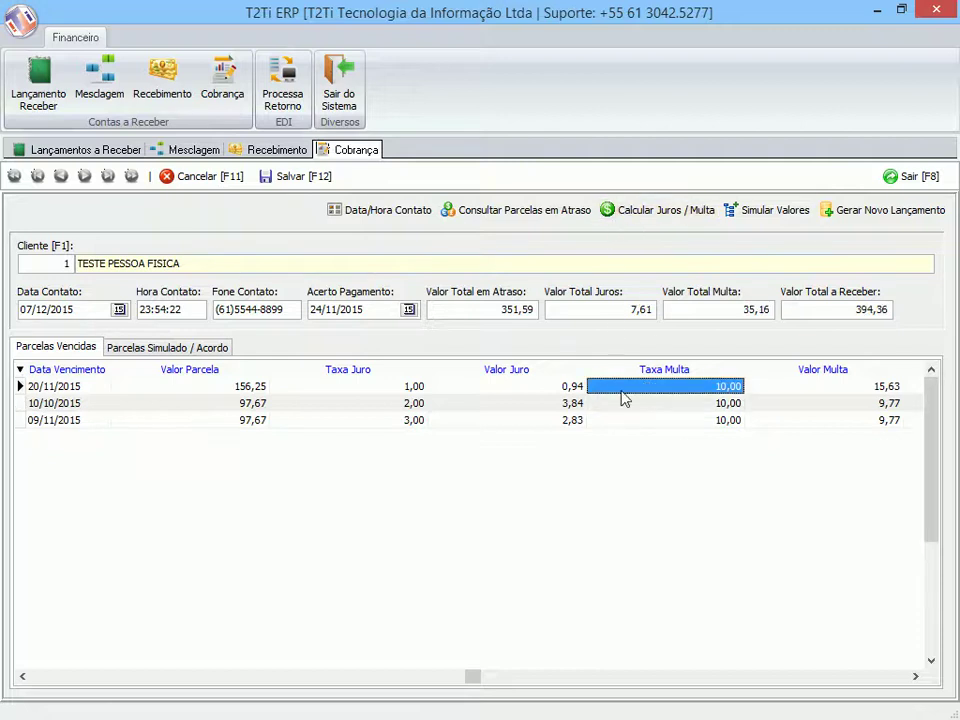
Step: Check the interest, fine, overdue and receivable totals, and show the simulated and agreed installments
left_click(606, 304)
left_click(720, 306)
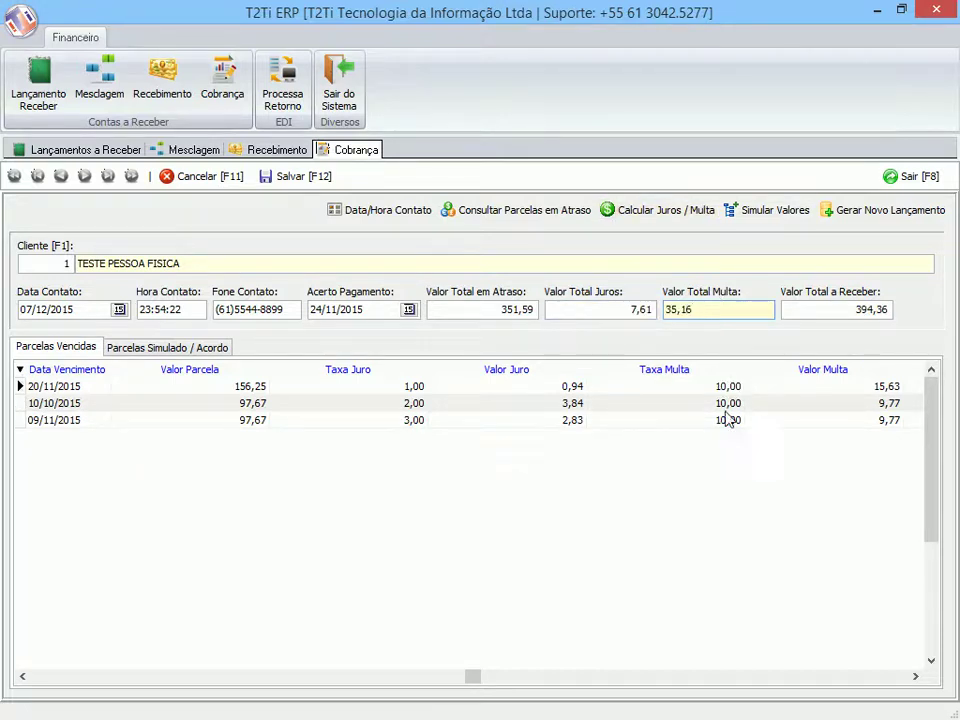
left_click(497, 309)
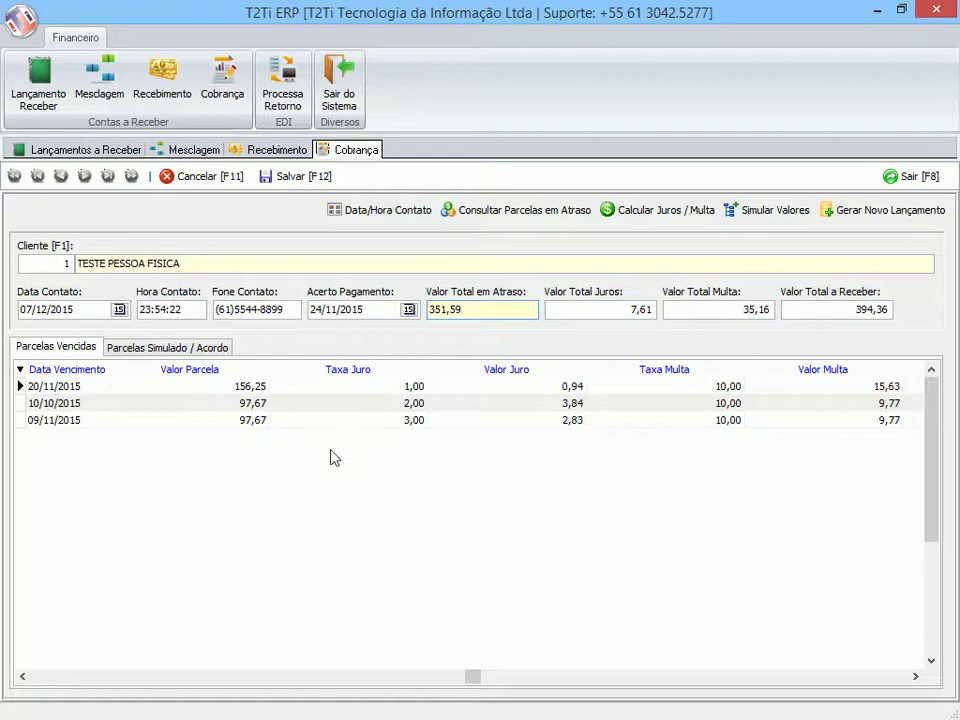
left_click(859, 312)
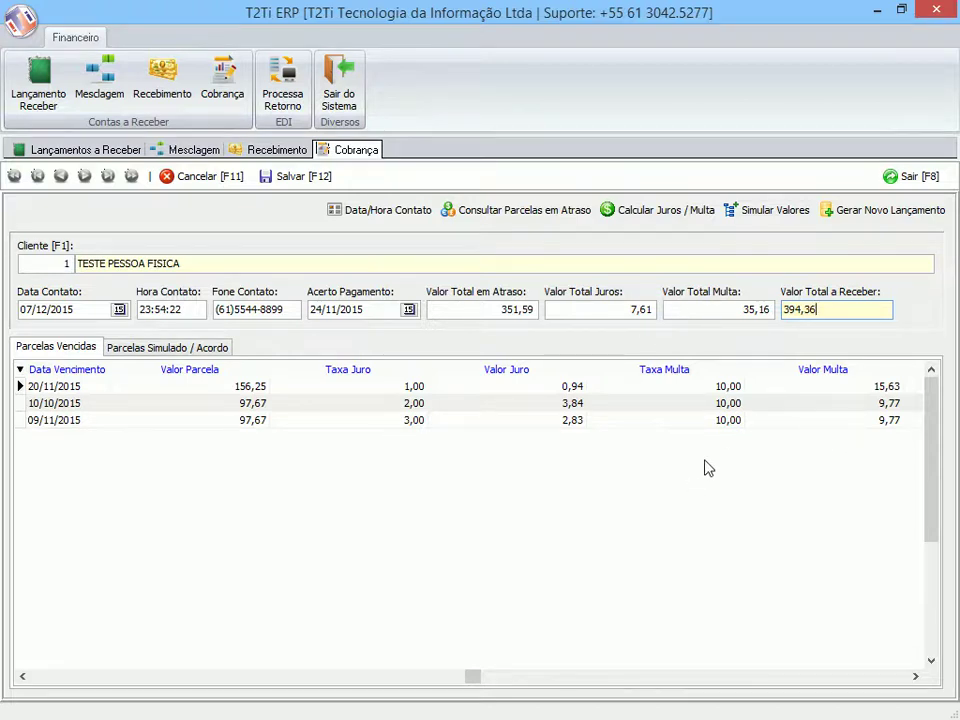
left_click(200, 348)
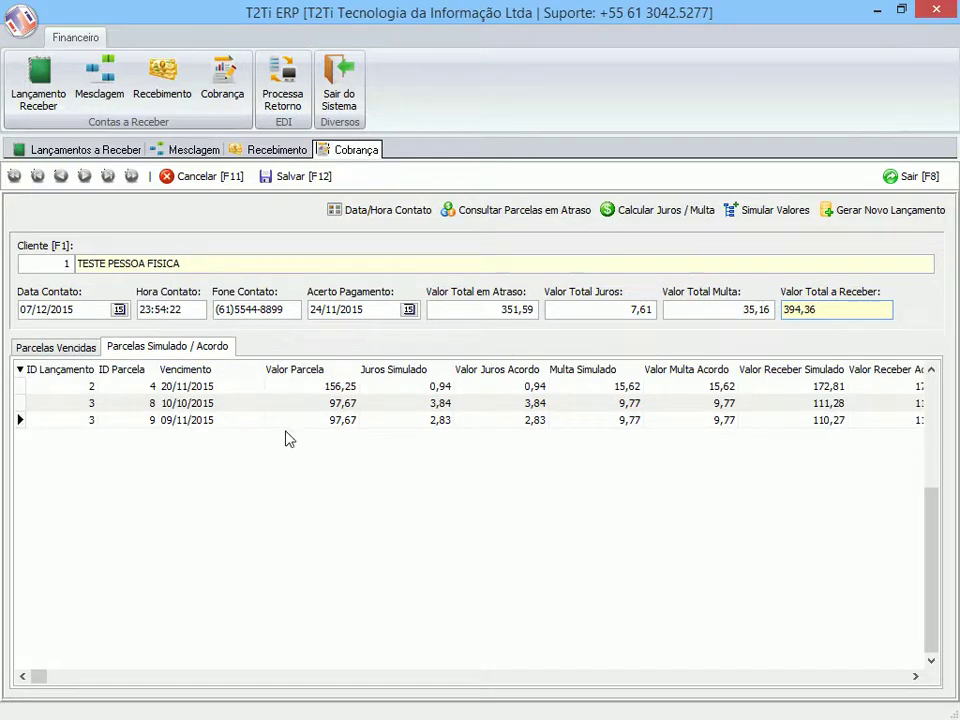
Step: Set the simulated interest of all three installments to 1,00 and simulate the values
left_click(414, 400)
key("Up")
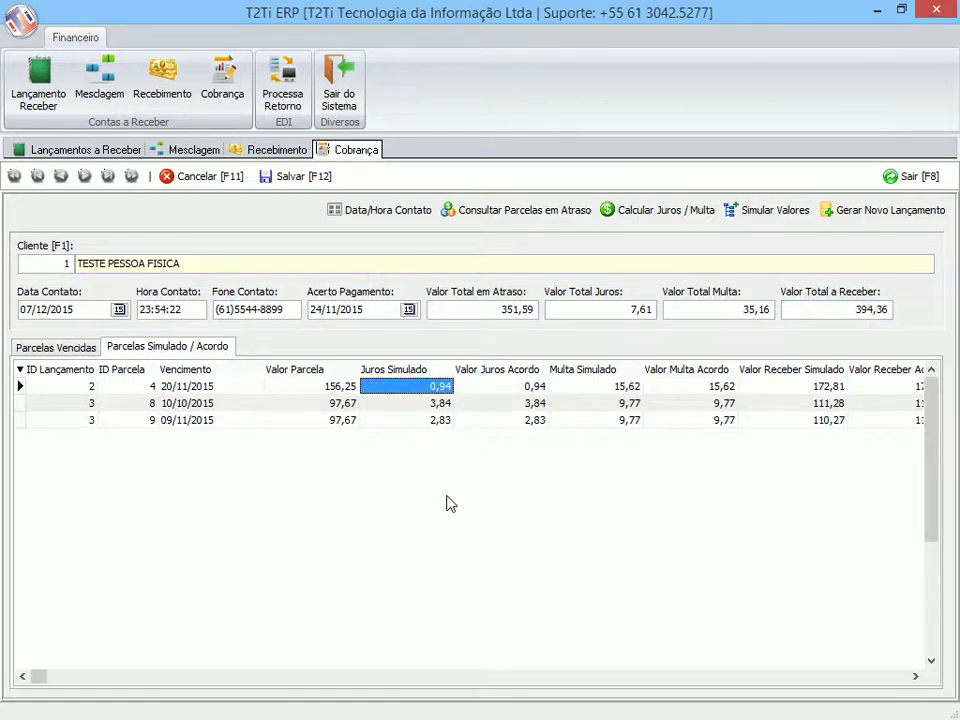
type("1")
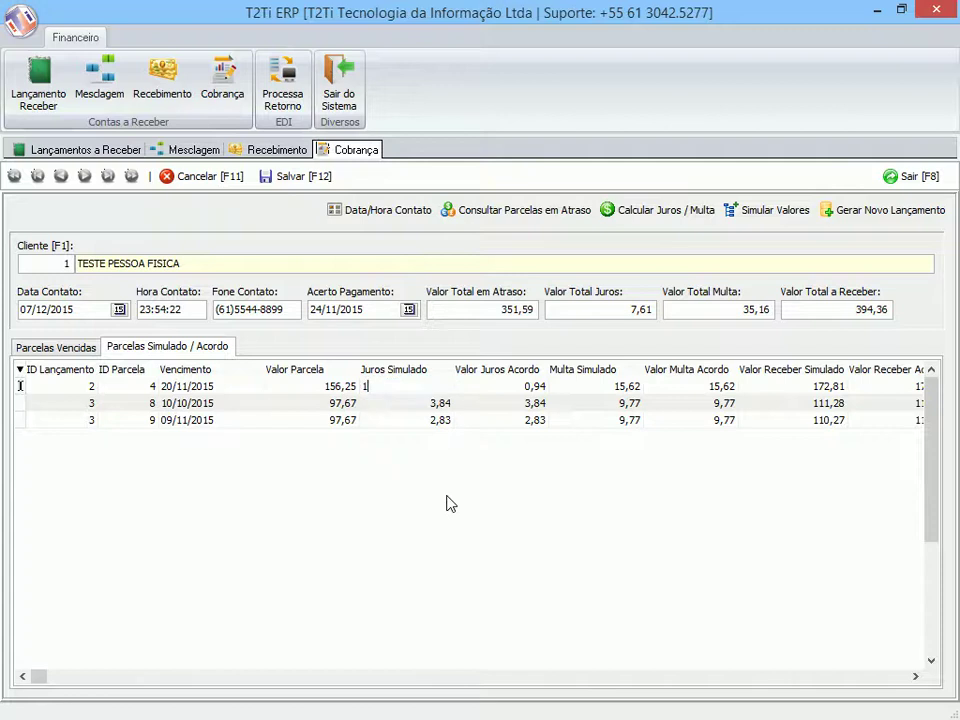
key("Down")
type("1")
key("Down")
type("1")
key("Down")
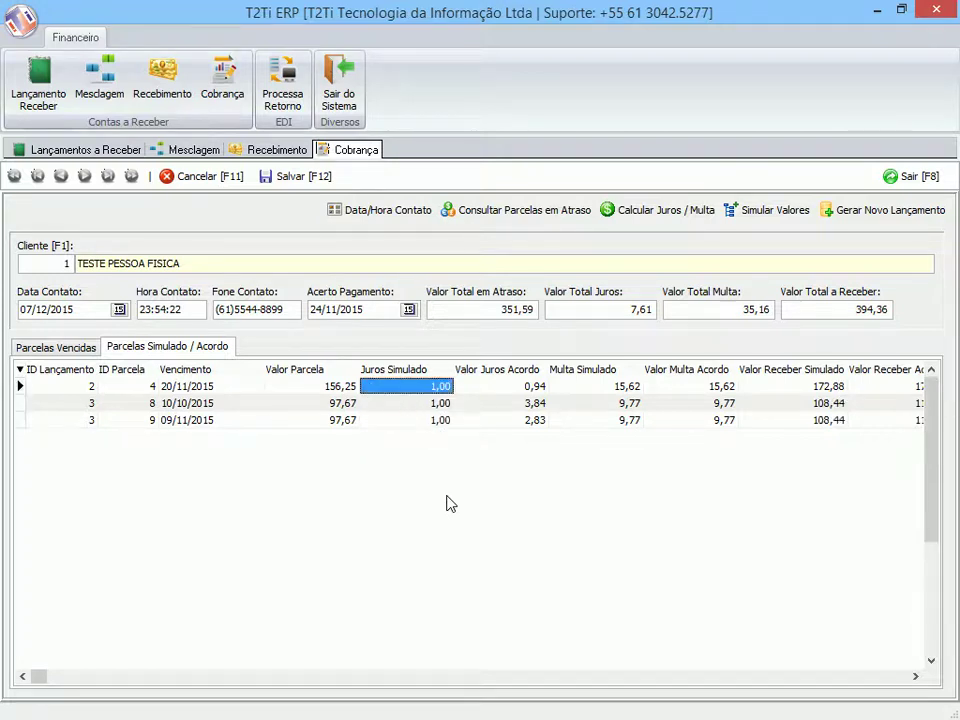
left_click(866, 312)
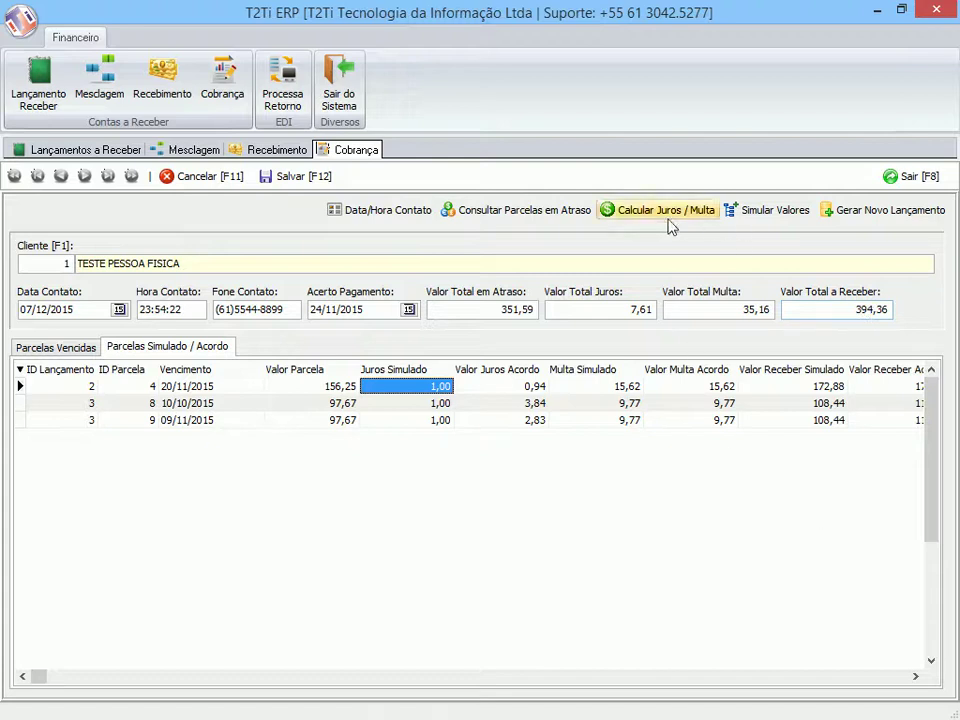
left_click(752, 212)
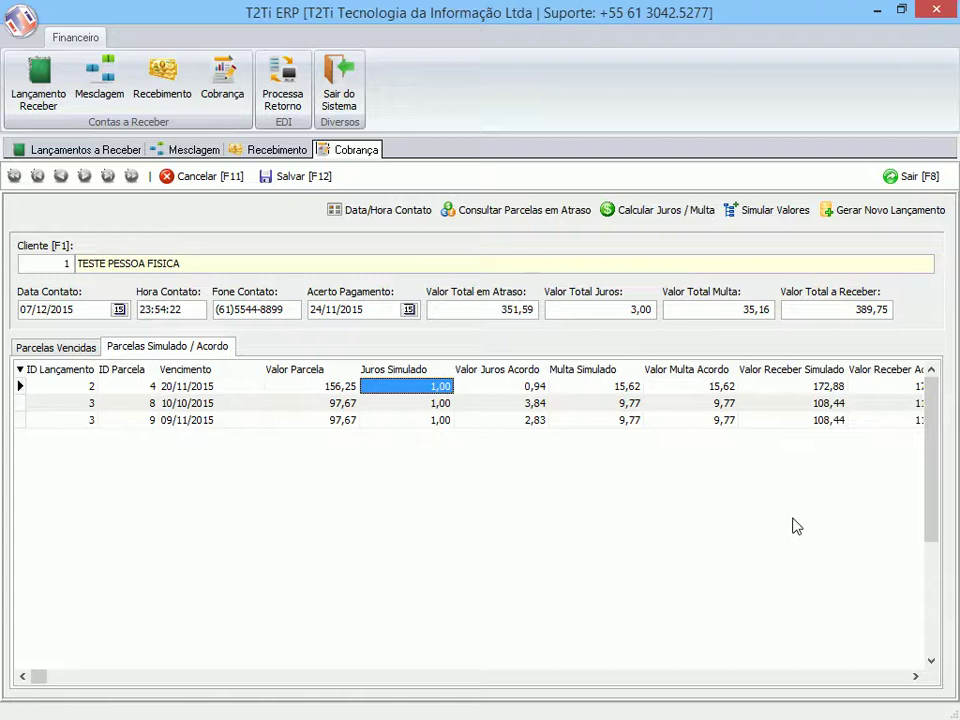
Step: Set the agreed fine of all three installments to 5,00 and recalculate the interest and fines
left_click(720, 388)
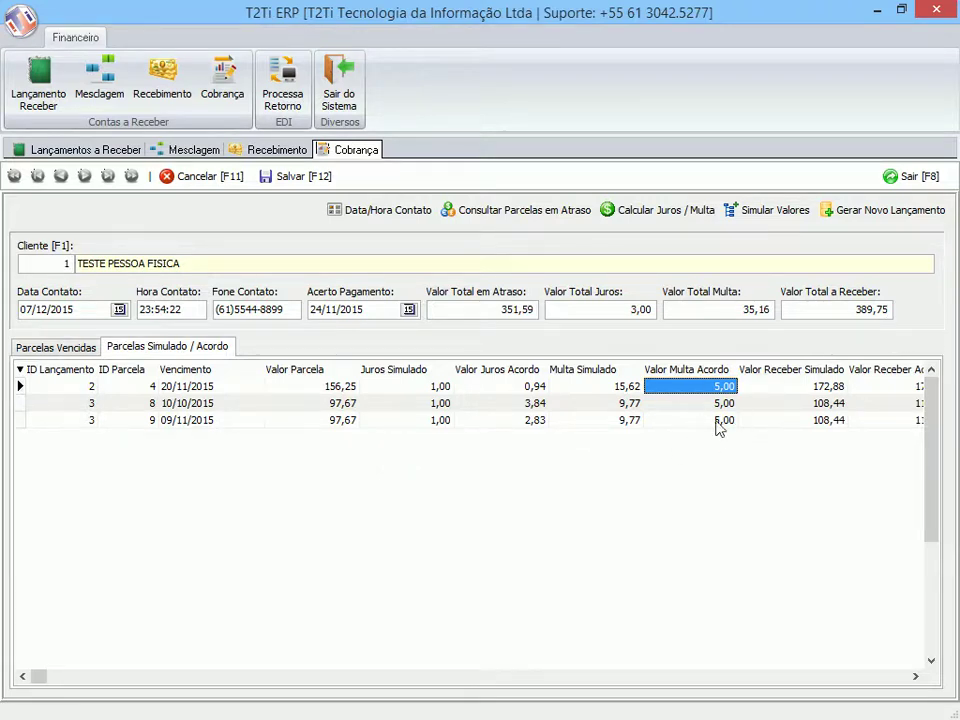
left_click(661, 214)
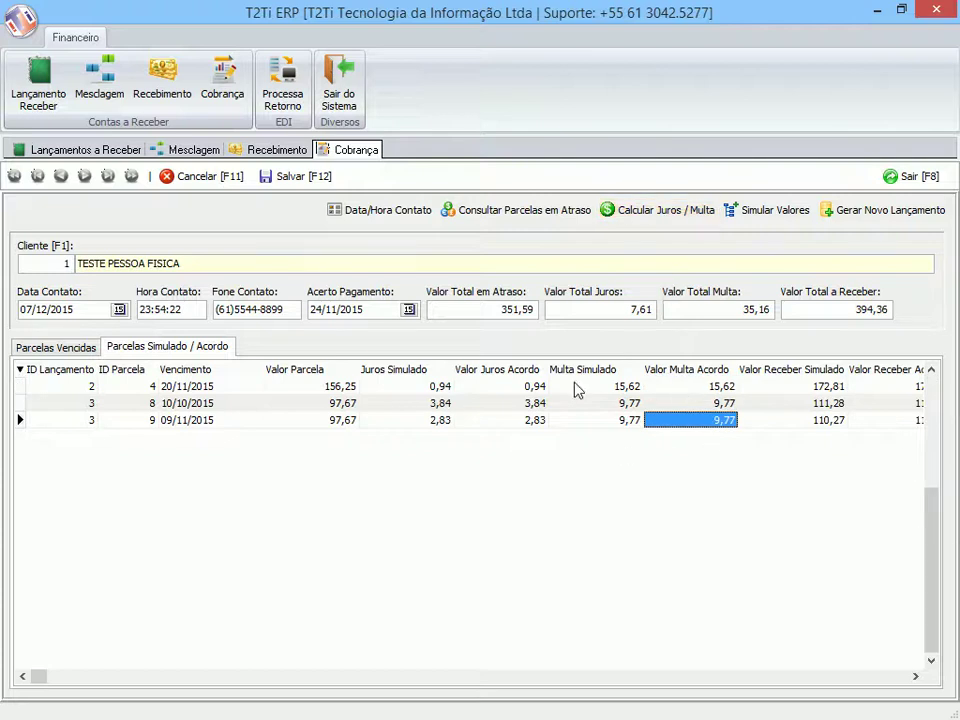
Step: Set the agreed interest of the installment due 20/11/2015 to 1,00 and recalculate the interest and fines
left_click(522, 387)
type("1")
key("Down")
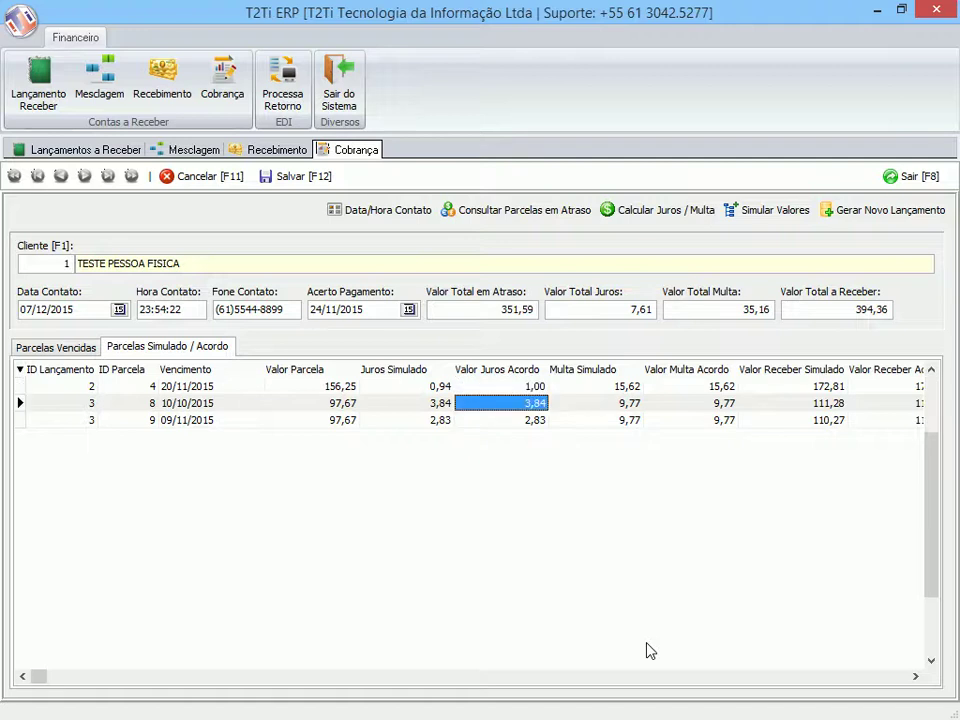
key("Up")
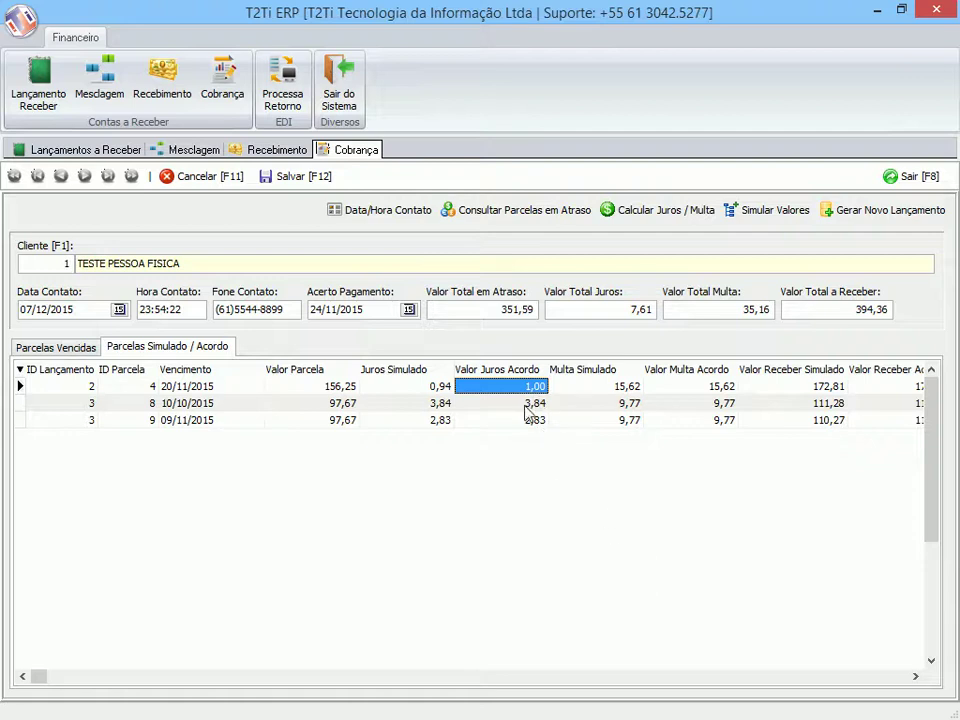
left_click(655, 211)
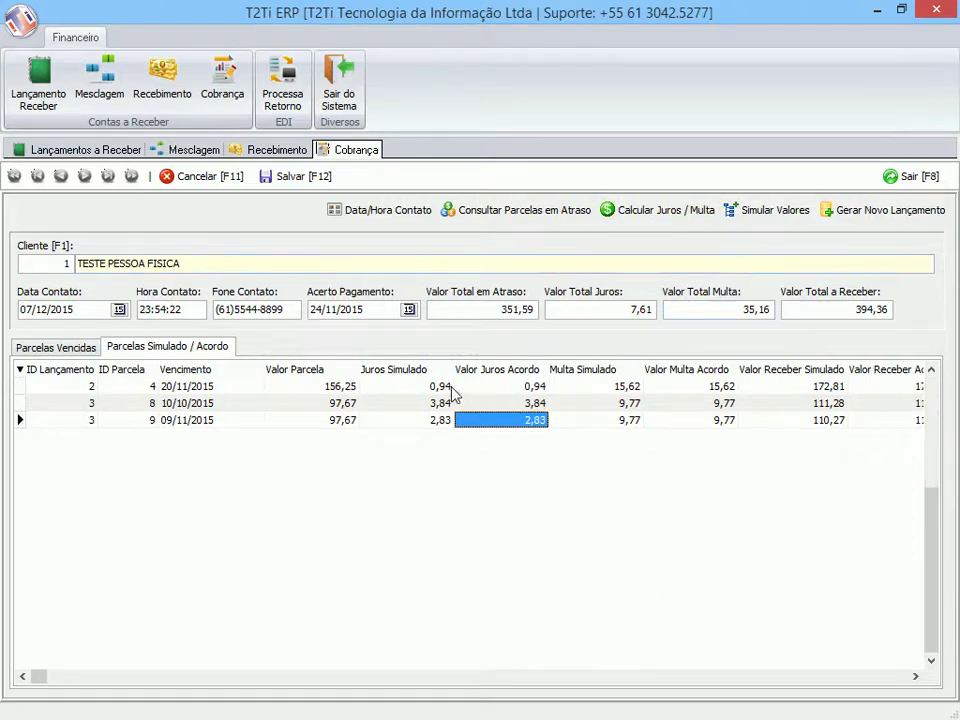
Step: Set the simulated interest to 1,00 on each of the three recalculated installments
left_click(452, 387)
type("1")
key("Down")
type("1")
key("Down")
type("1")
key("Up")
key("Up")
Step: Set the simulated fine of all three installments to 5,00 and simulate the resulting totals
key("Right")
key("Right")
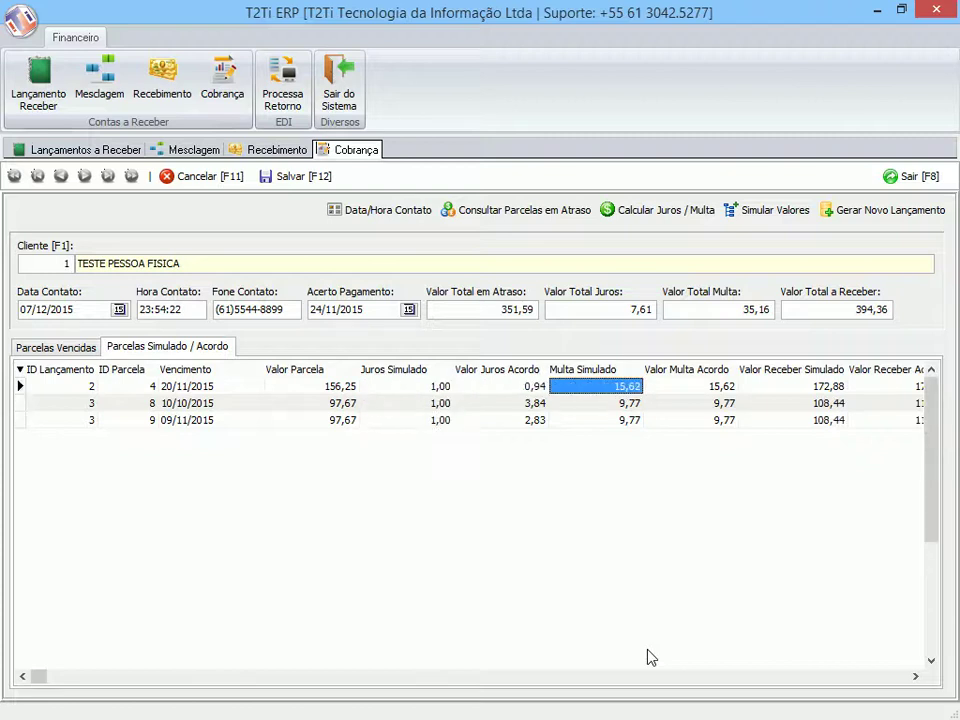
type("5")
key("Down")
type("5")
key("Down")
type("5")
key("Up")
key("Up")
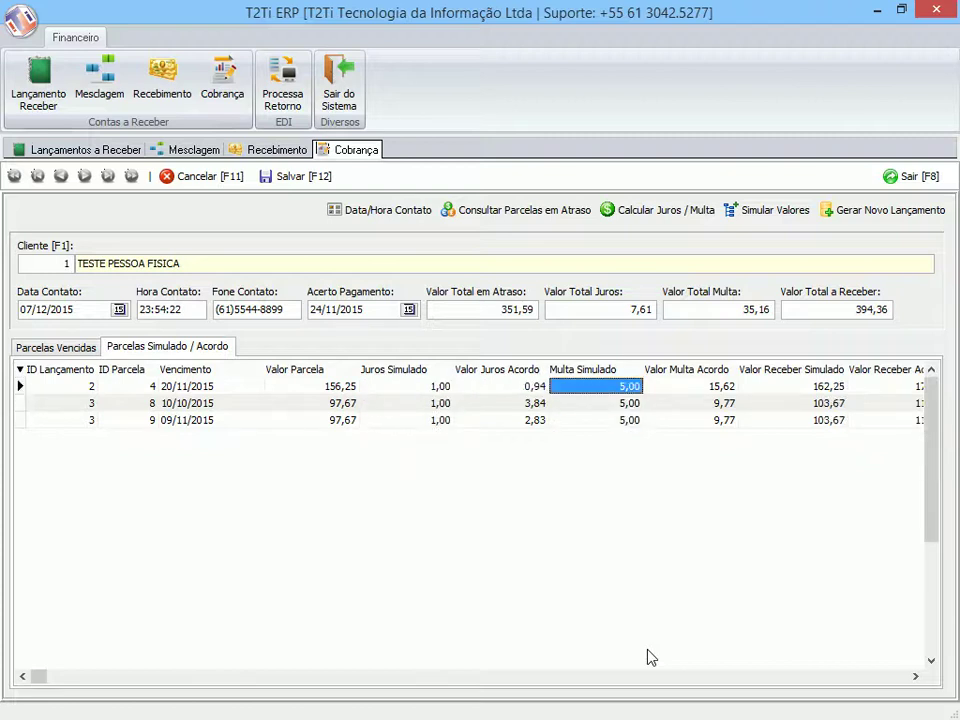
left_click(774, 216)
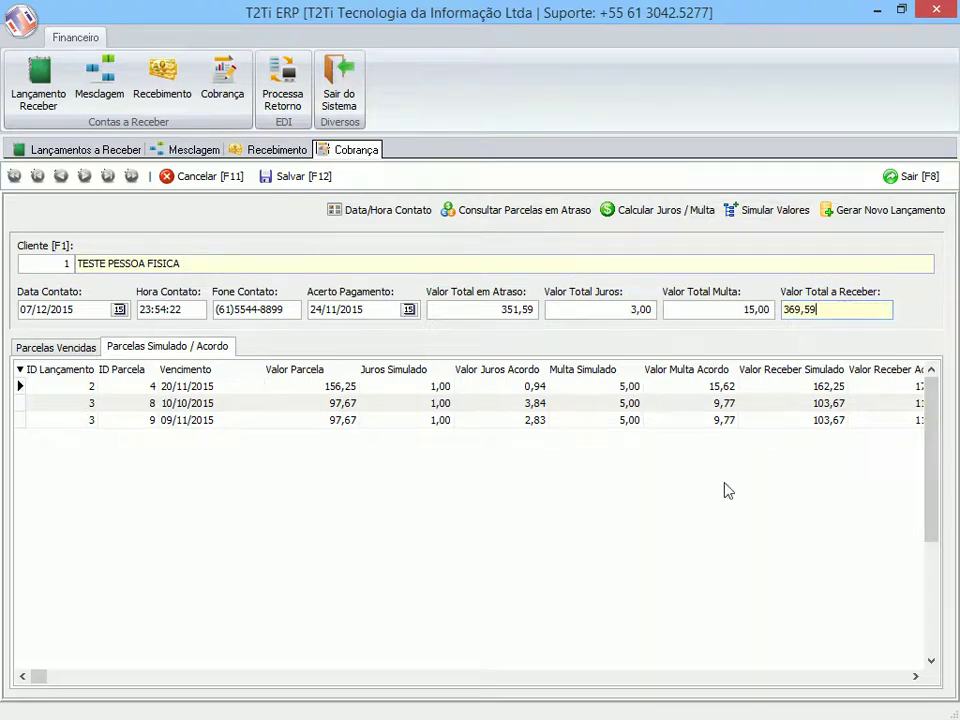
Step: Check the simulated interest, fine and receivable totals, and generate the new receivable entry from the agreement
left_click(578, 309)
left_click(700, 309)
left_click(604, 309)
left_click(706, 316)
left_click(797, 315)
left_click(872, 211)
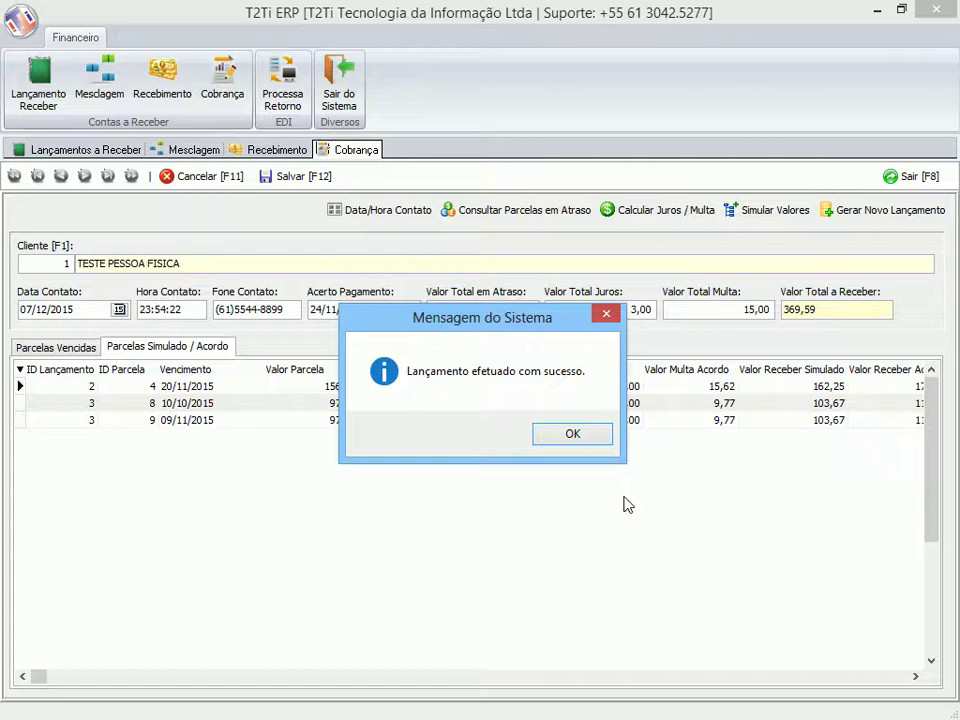
left_click(576, 438)
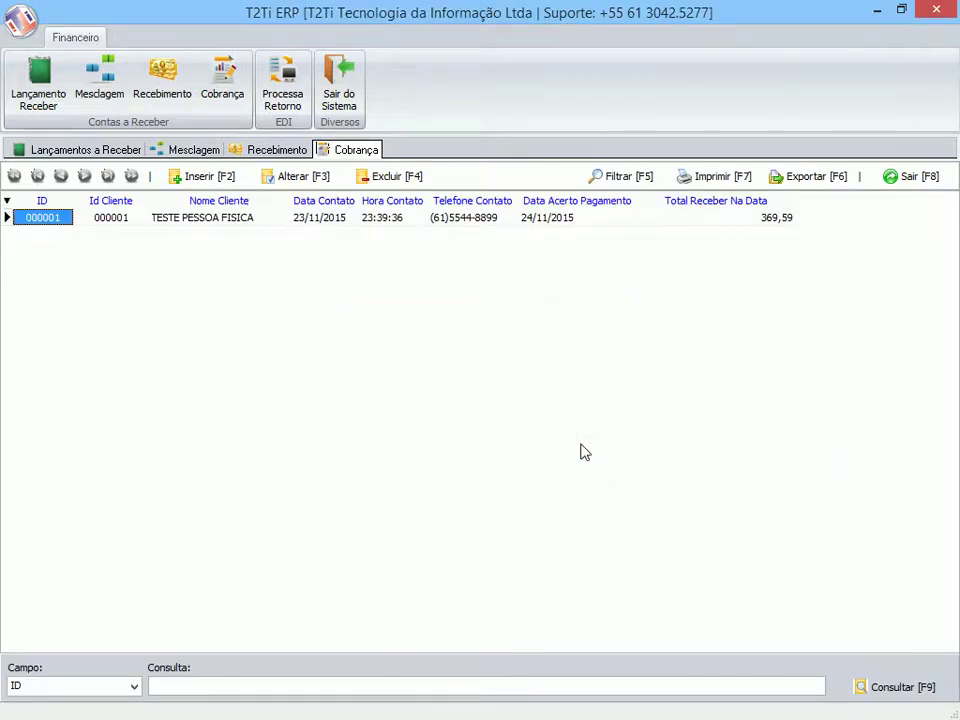
left_click(282, 85)
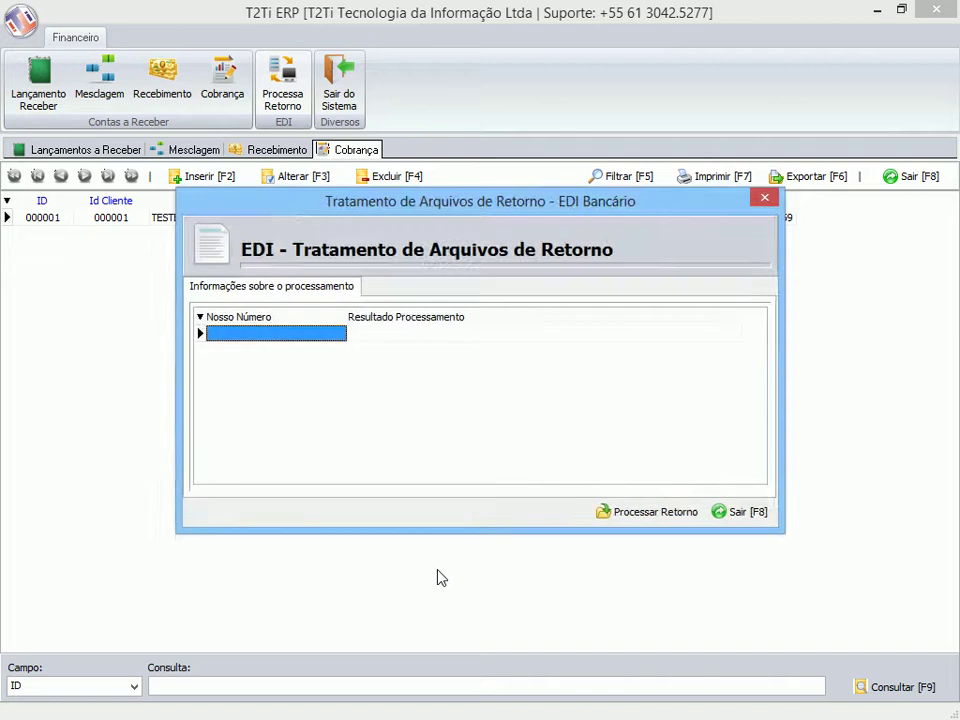
left_click(634, 515)
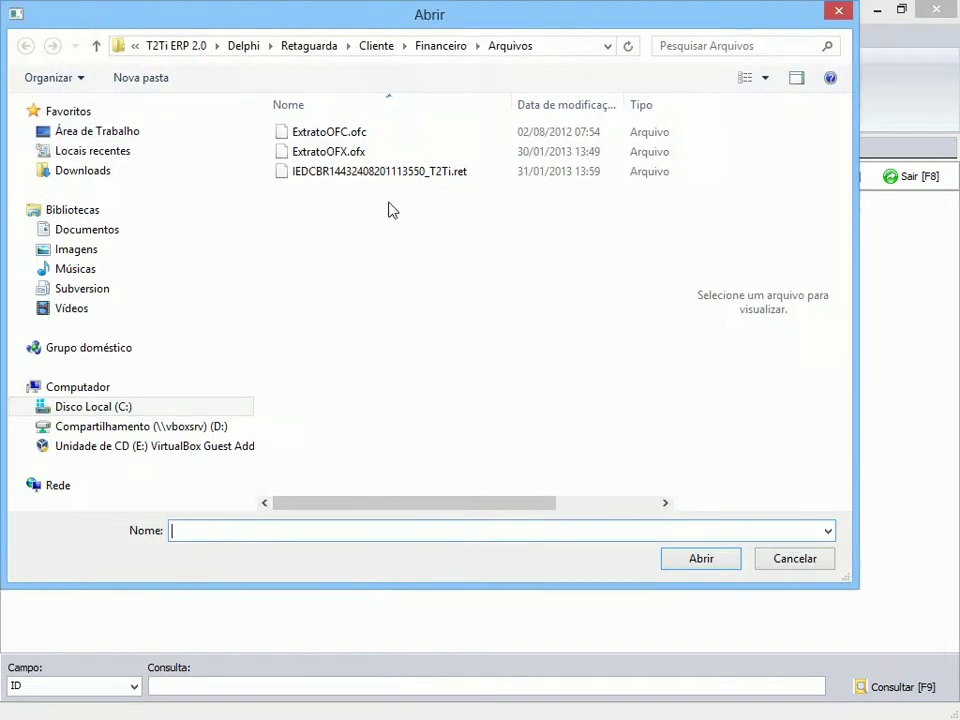
left_click(400, 171)
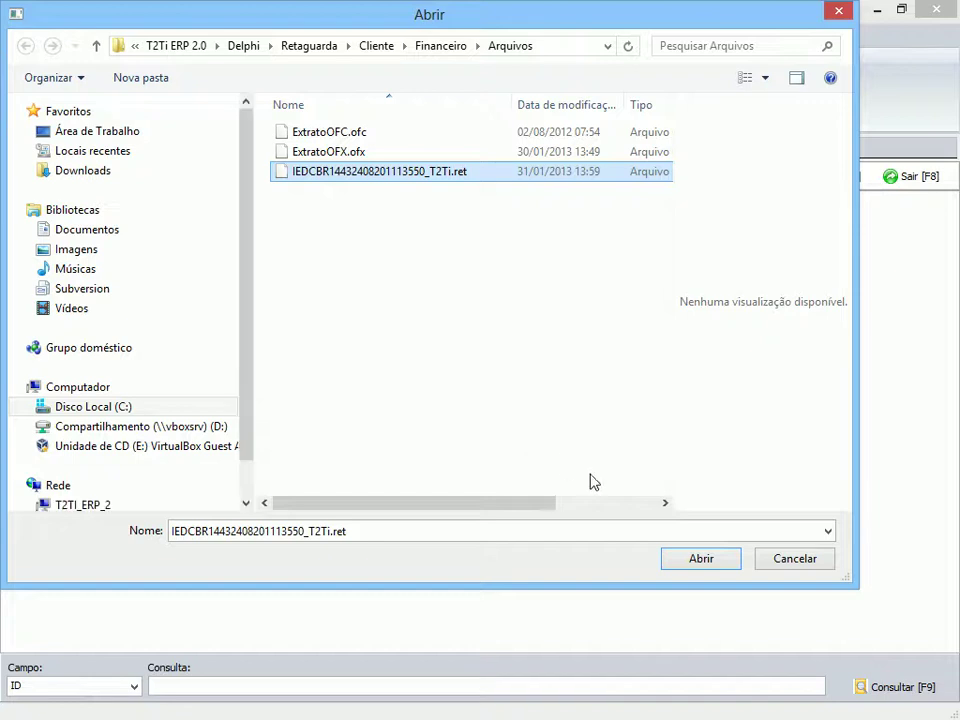
left_click(689, 566)
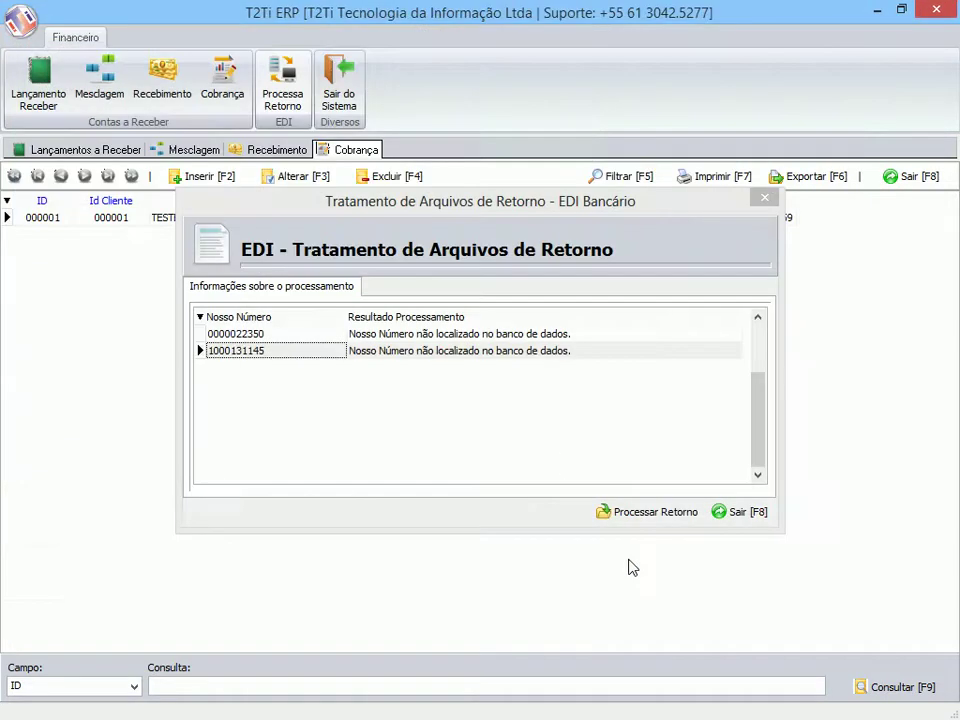
Step: Examine the processing result of each Nosso Número in the return file, and close the return file handling window
left_click(283, 336)
left_click(285, 352)
left_click(285, 336)
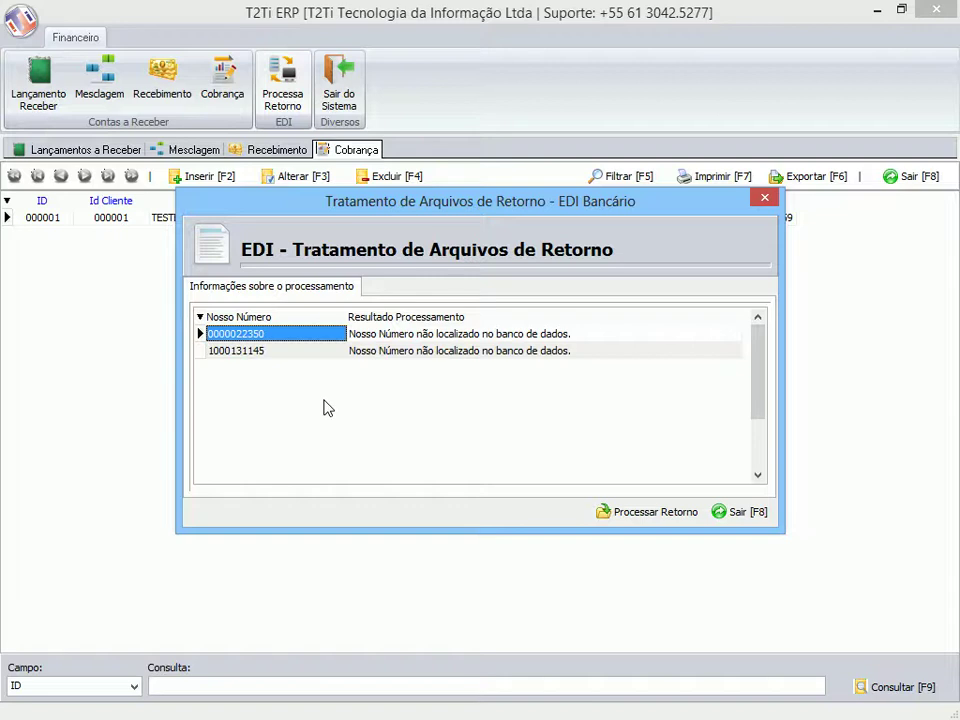
left_click(384, 352)
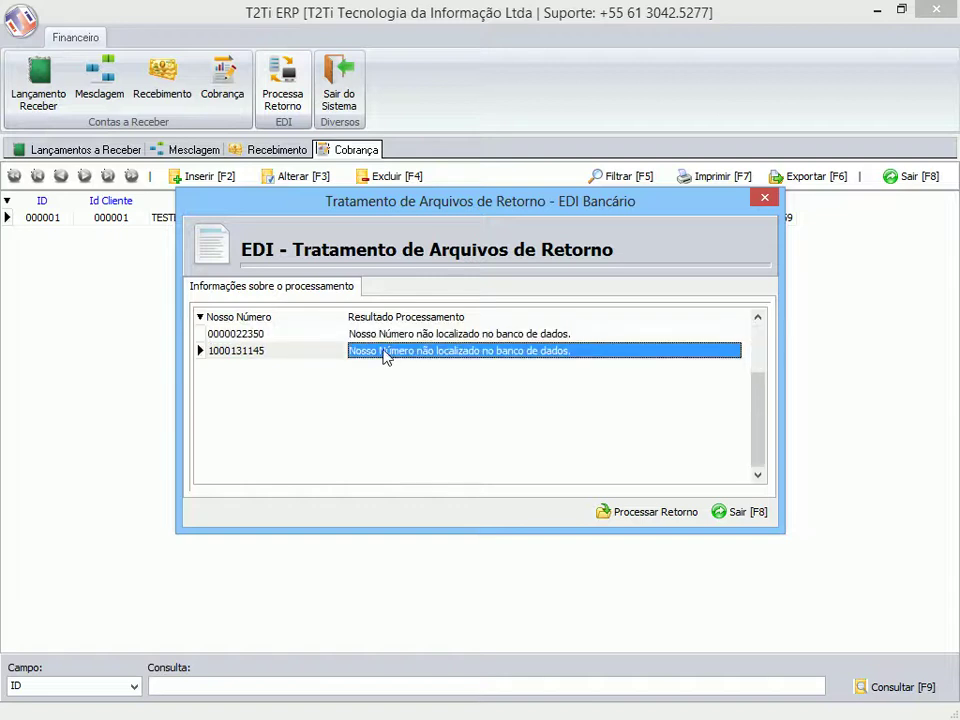
left_click(336, 334)
left_click(326, 350)
left_click(328, 334)
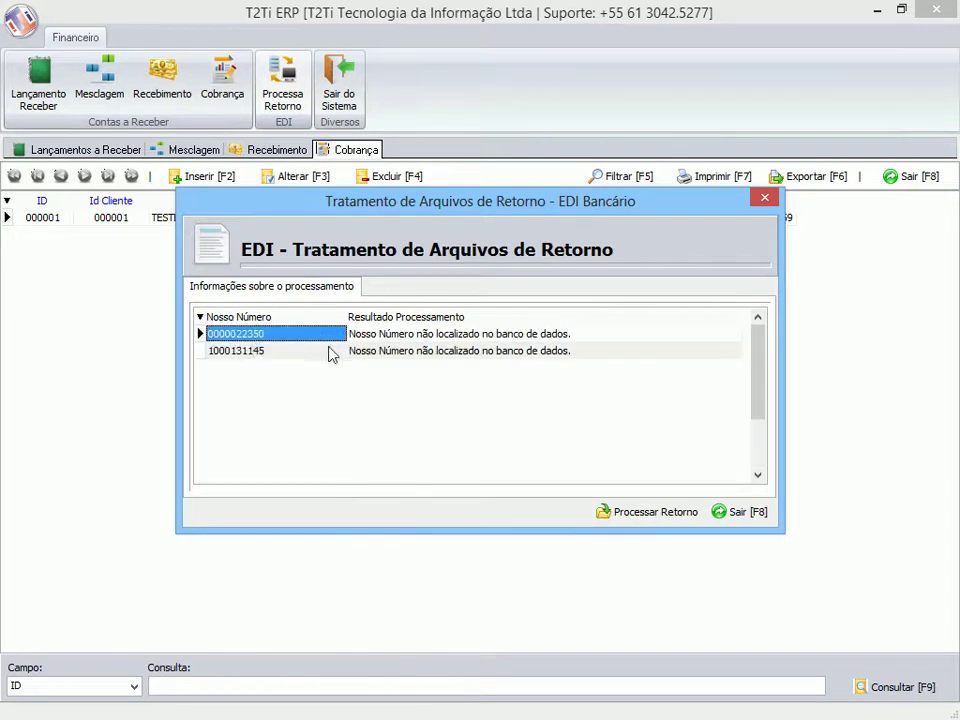
left_click(255, 350)
key("Up")
key("Down")
key("Up")
key("Right")
left_click(380, 352)
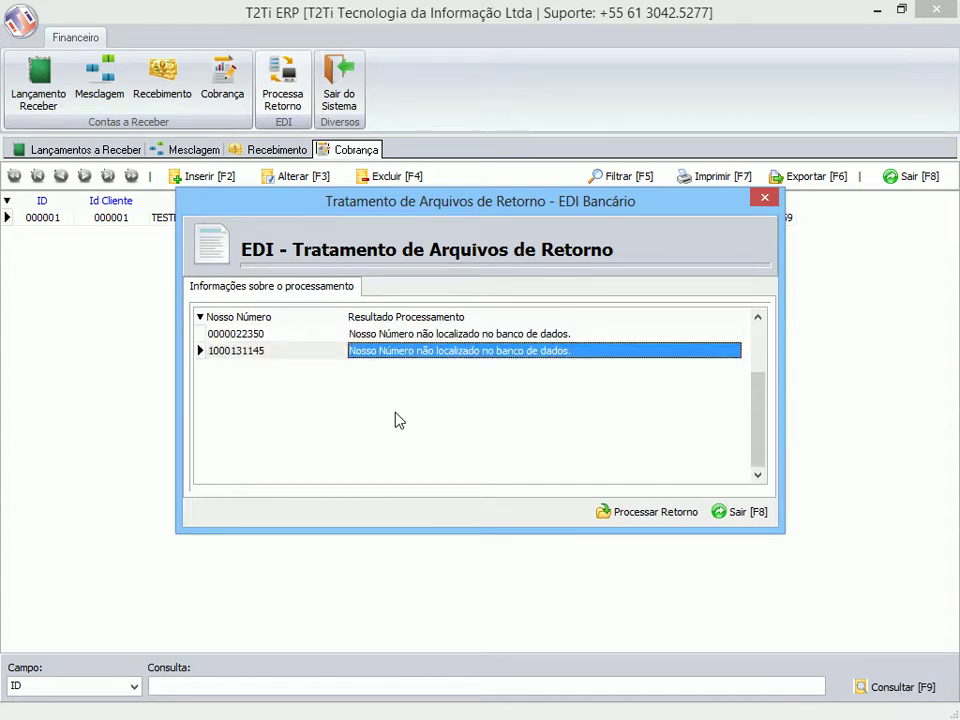
left_click(733, 513)
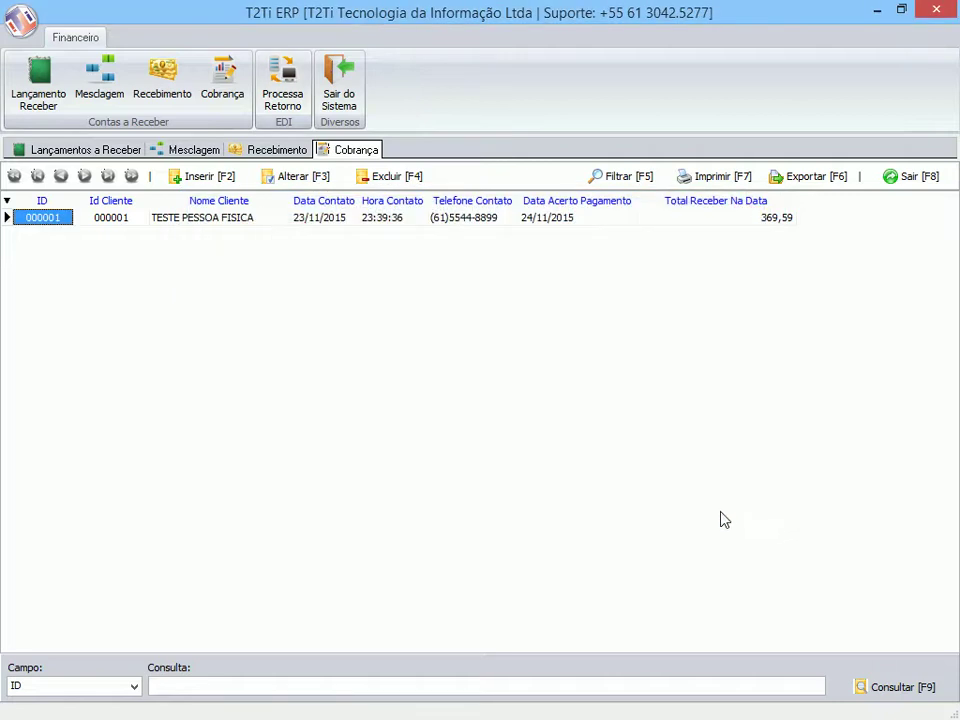